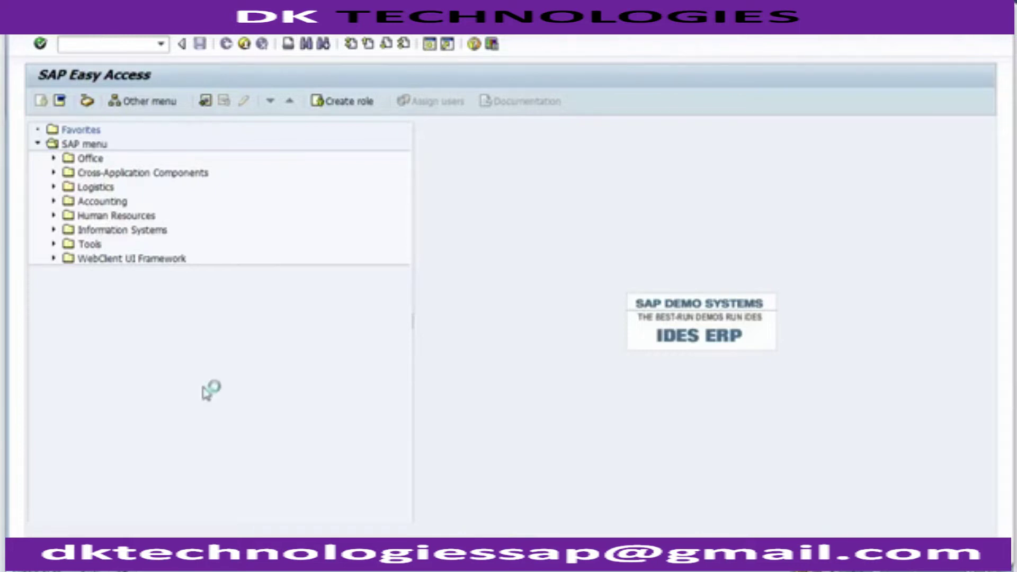
# Open a new SAP connection and log on with the user ID and password, continuing this logon and ending any other logons
pyautogui.click(165, 519)
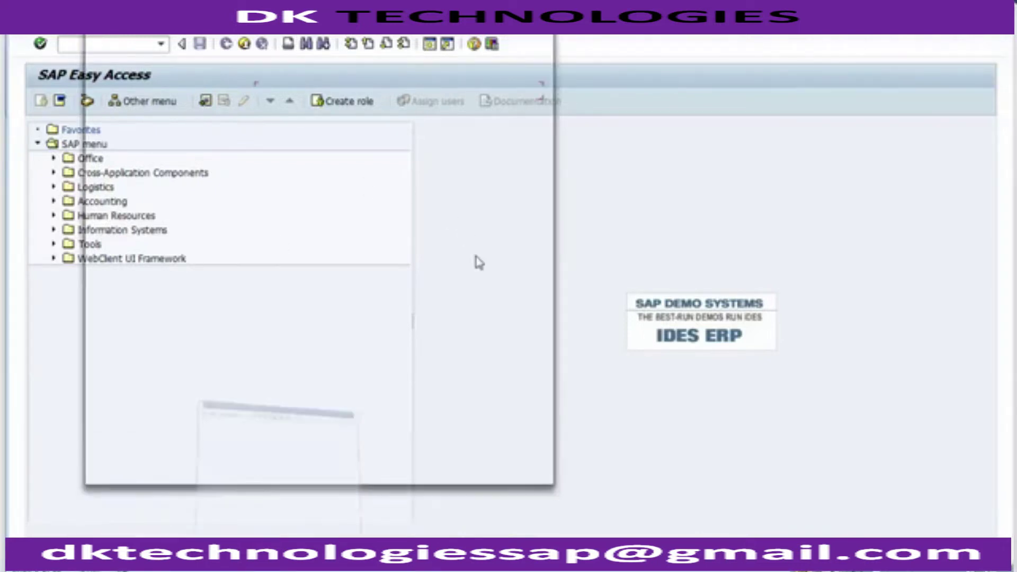
pyautogui.doubleClick(301, 95)
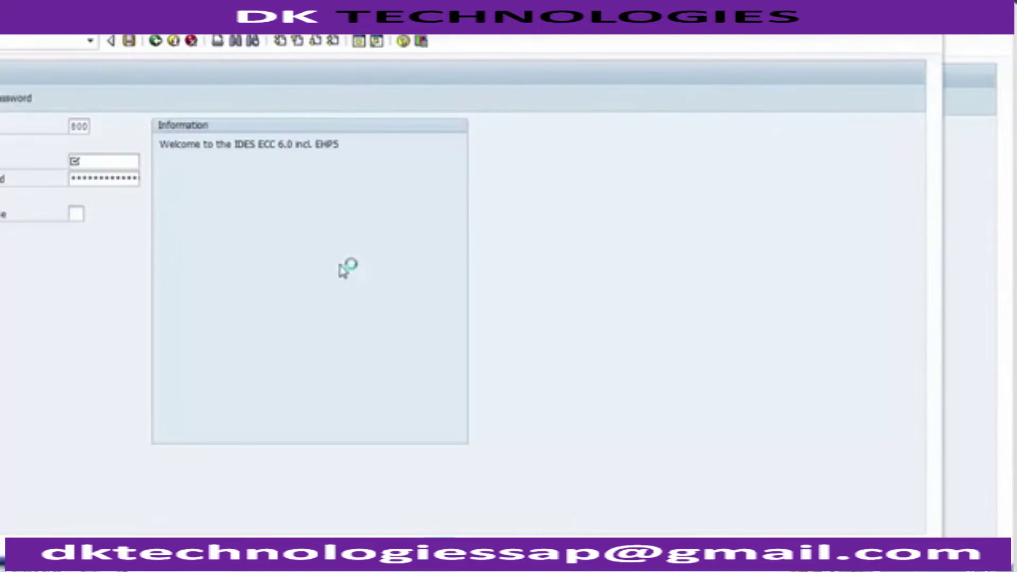
pyautogui.click(109, 160)
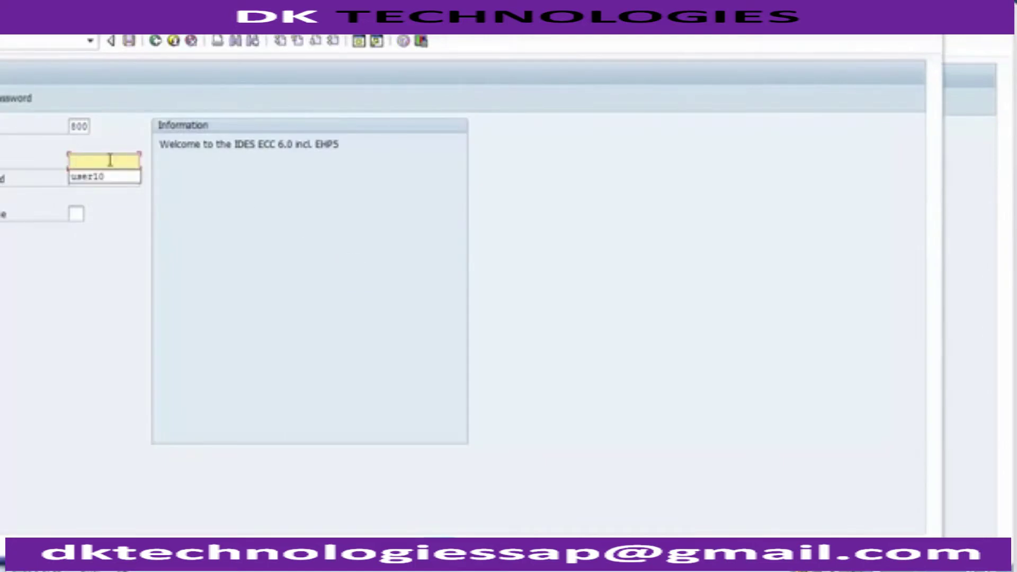
pyautogui.click(112, 177)
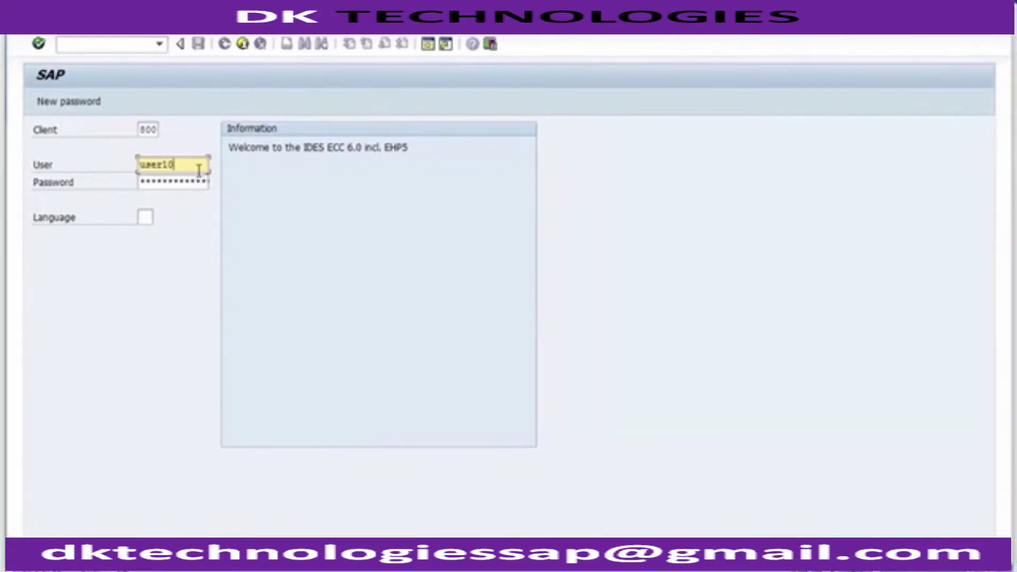
pyautogui.press('Tab')
pyautogui.write('****')
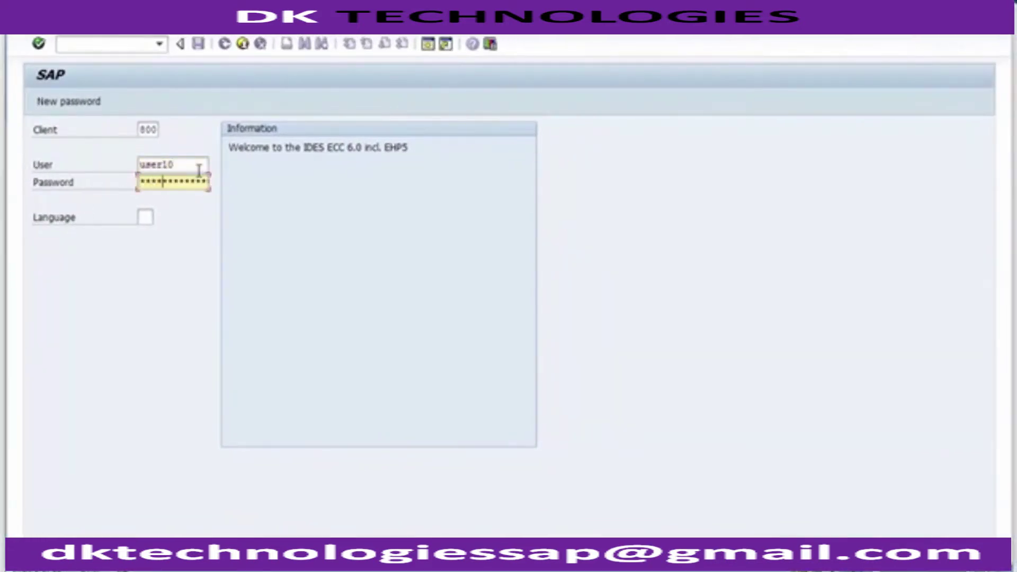
pyautogui.write('**')
pyautogui.press('BackSpace')
pyautogui.write('**')
pyautogui.press('Return')
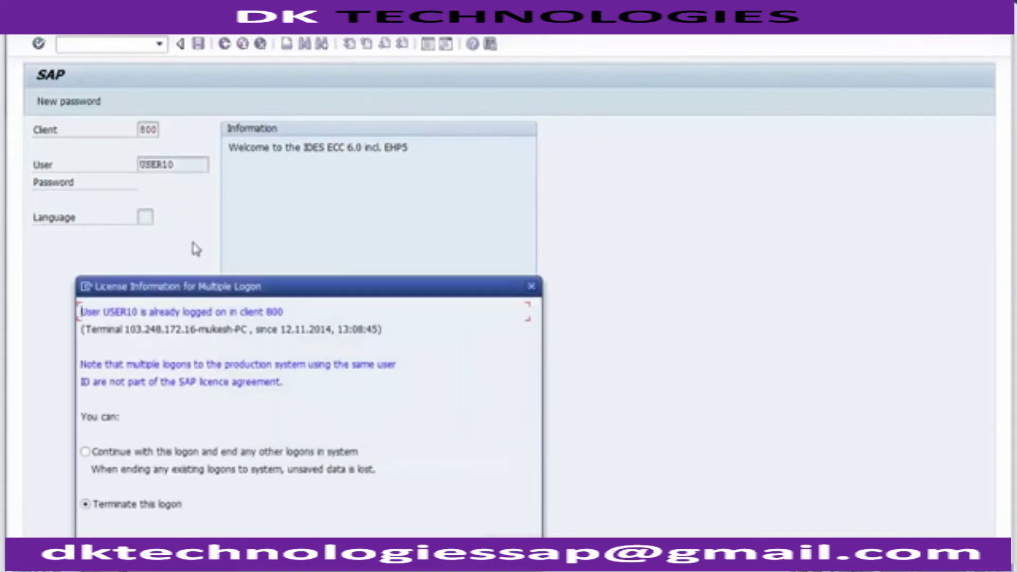
pyautogui.click(132, 454)
# Open central G/L account editing with transaction code FS00
pyautogui.click(94, 44)
pyautogui.write('fs00')
pyautogui.press('Return')
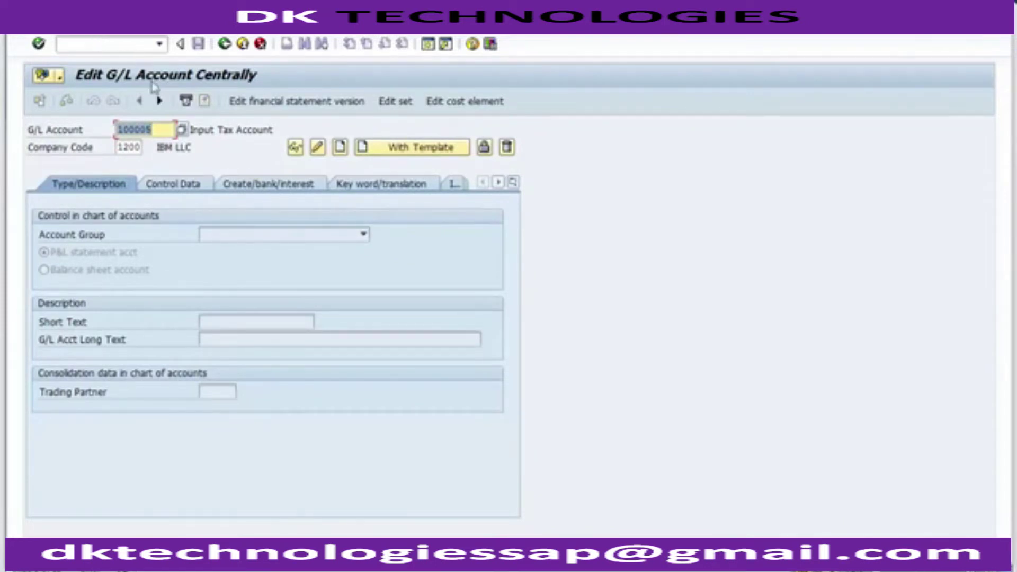
# Look up the G/L accounts in chart of accounts 1000 to find the last asset account number in use
pyautogui.click(183, 129)
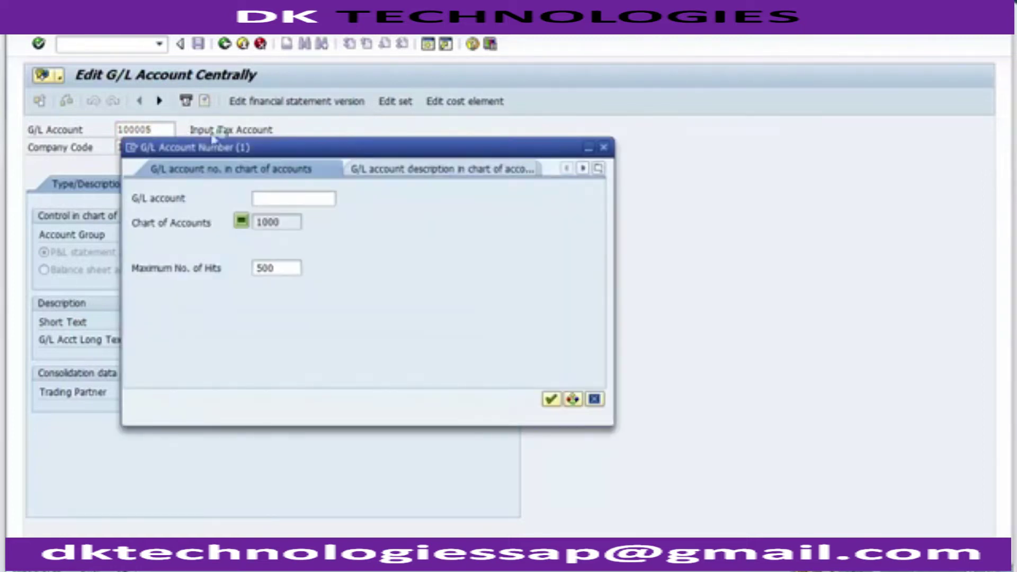
pyautogui.click(551, 401)
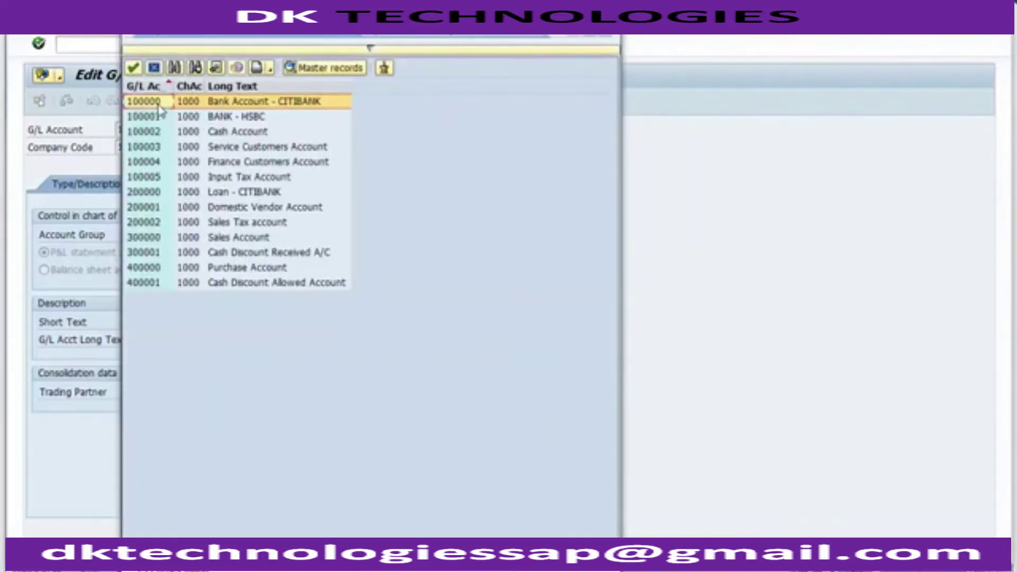
pyautogui.click(162, 178)
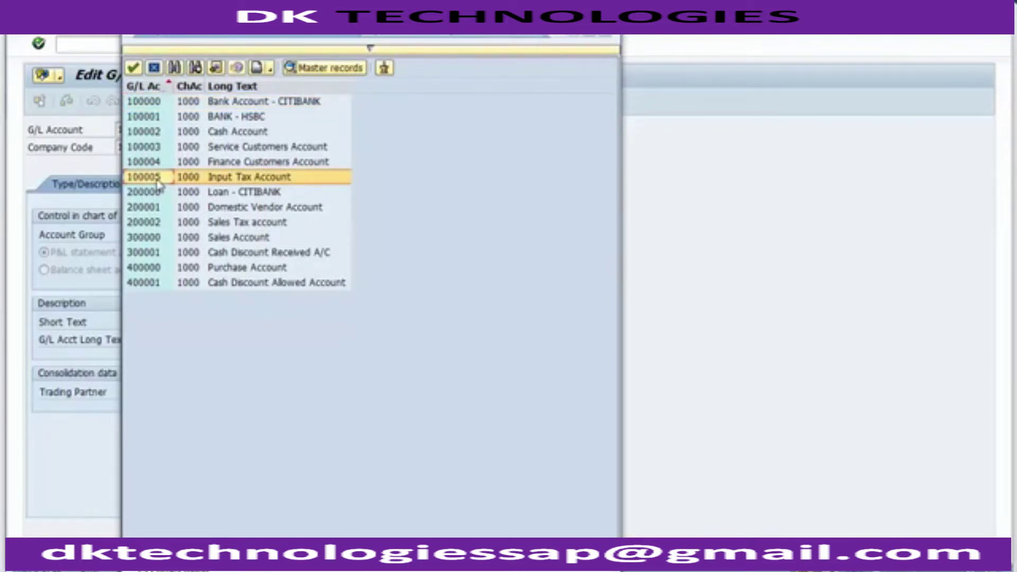
pyautogui.click(155, 69)
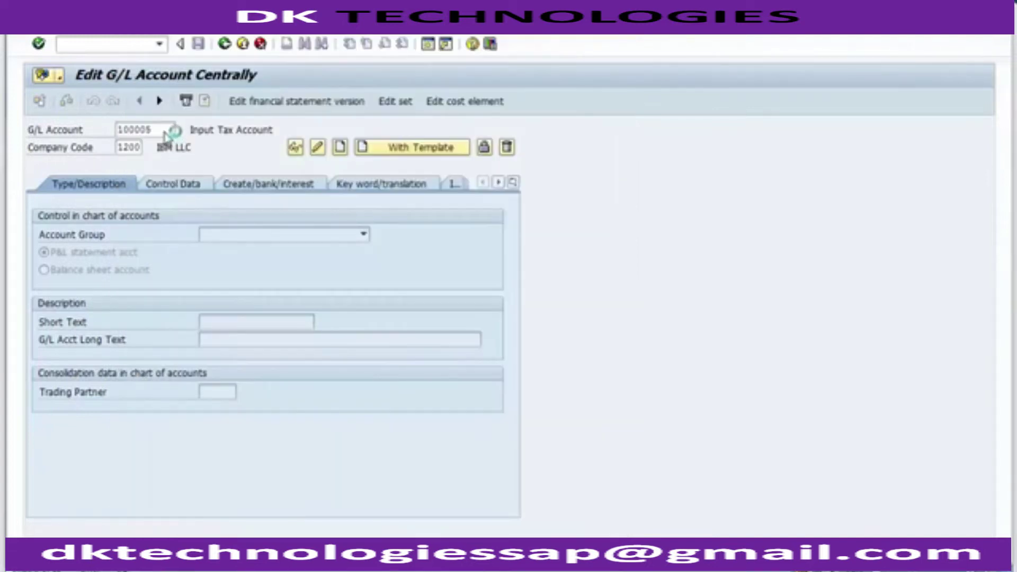
# Set the G/L account number to 100006 and start creating it in company code 1200
pyautogui.click(164, 129)
pyautogui.press('BackSpace')
pyautogui.write('6')
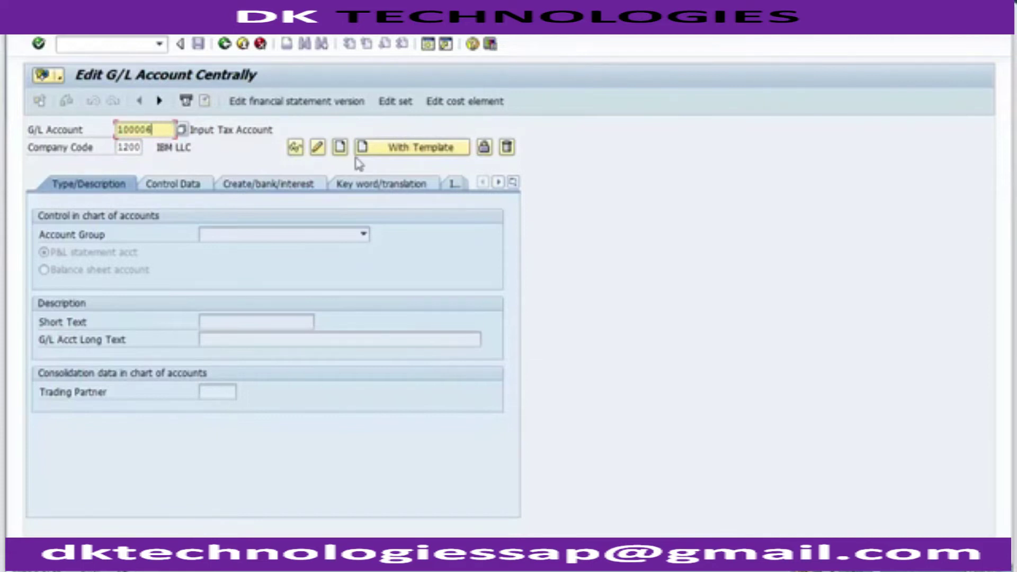
pyautogui.click(341, 147)
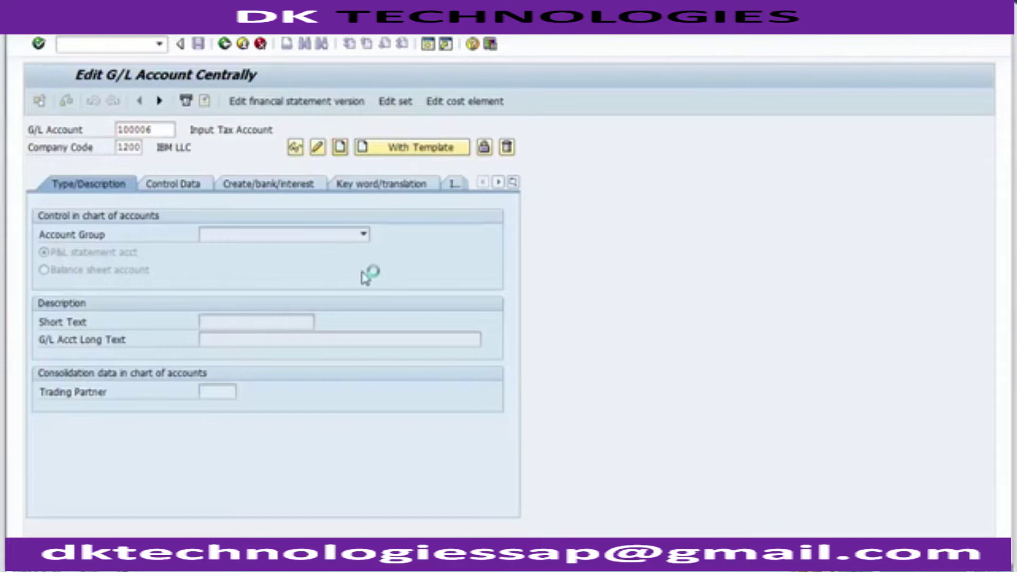
# Assign the account group Assets and classify the account as a balance sheet account
pyautogui.click(294, 239)
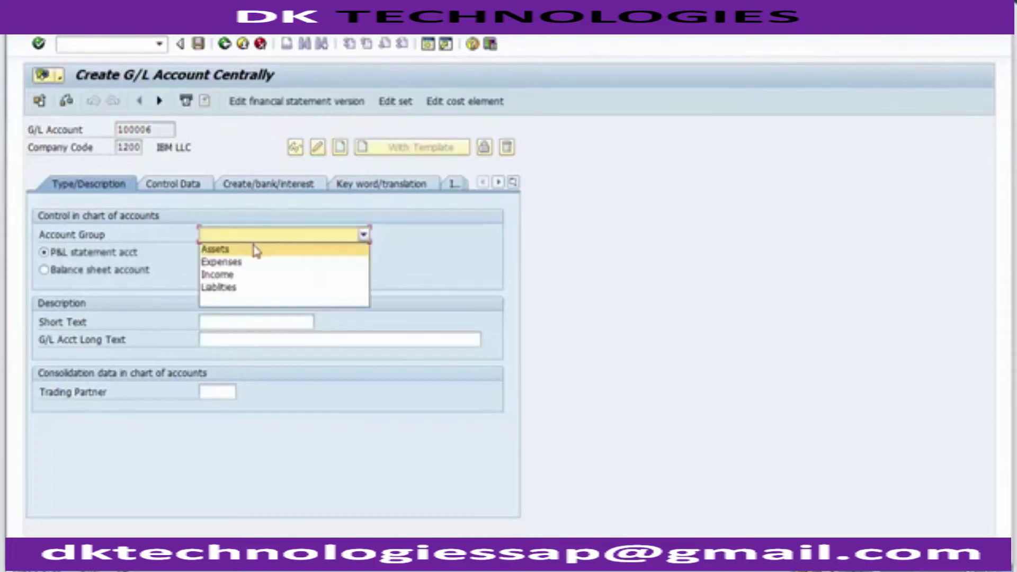
pyautogui.click(227, 249)
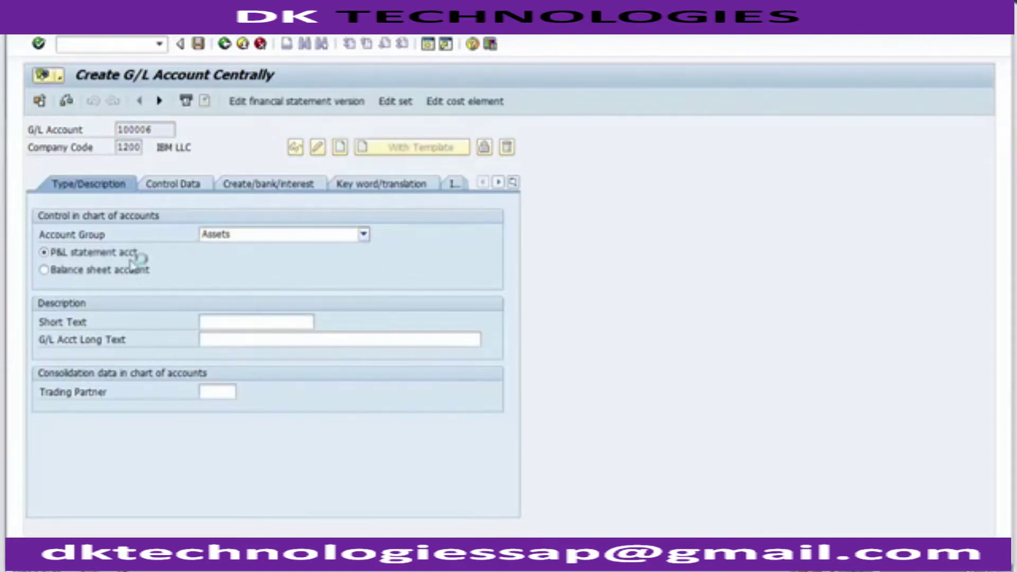
pyautogui.click(90, 270)
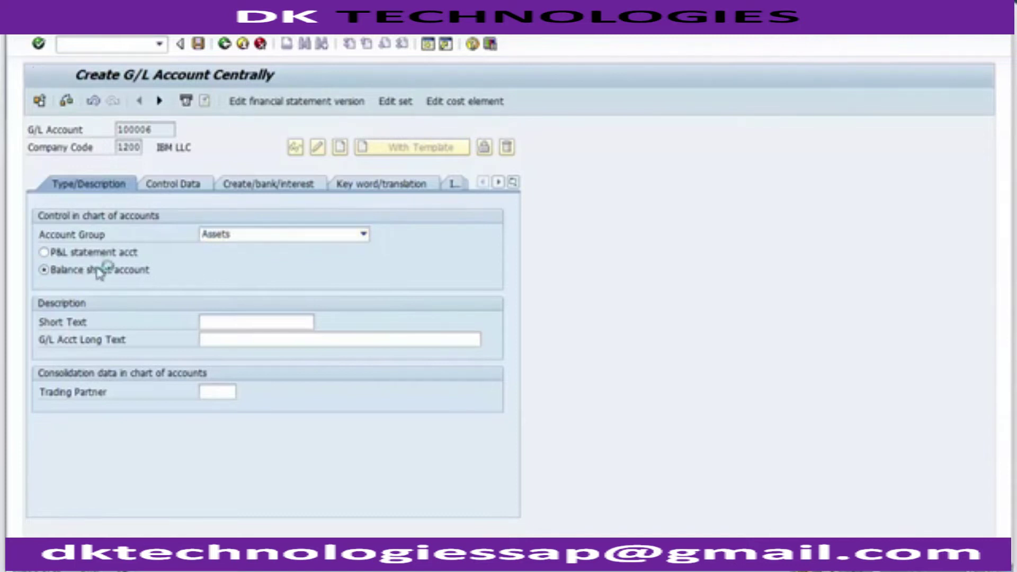
pyautogui.click(284, 233)
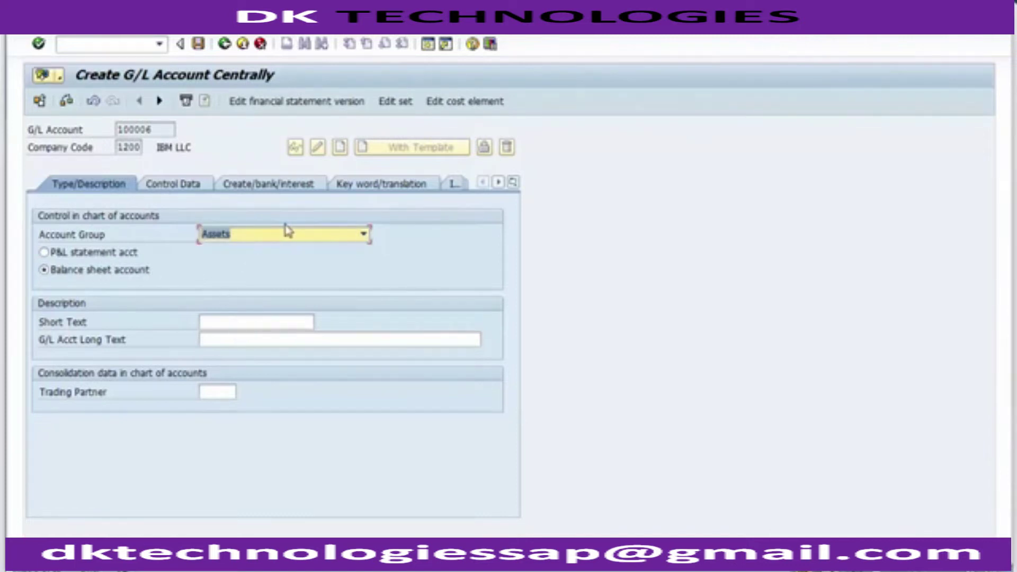
# Enter "Adv.to Rev. Vendors" as the account's short text, declining the detailed description of the connection error
pyautogui.click(228, 318)
pyautogui.write('A')
pyautogui.press('BackSpace')
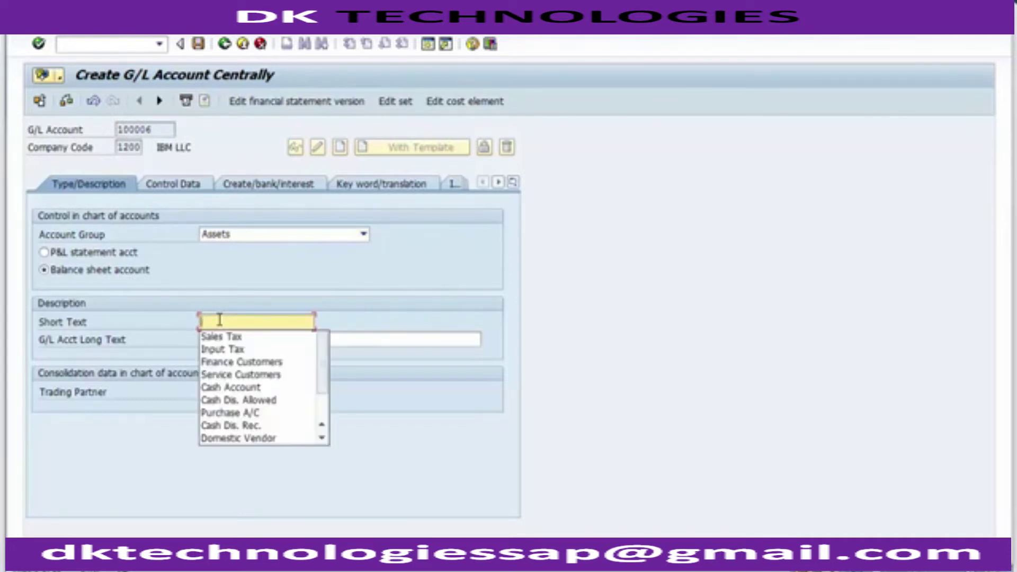
pyautogui.write('Advance ')
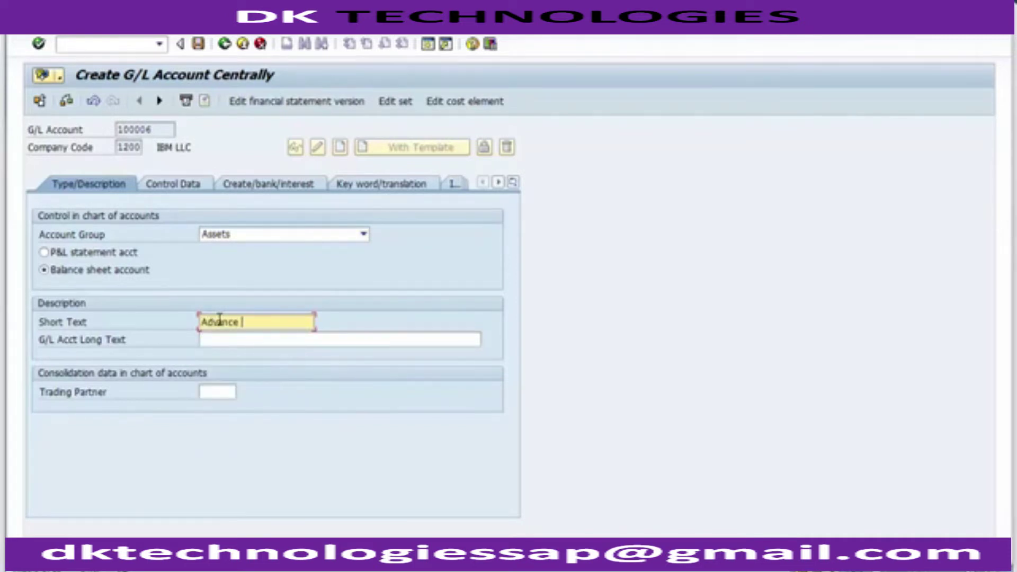
pyautogui.write('to R')
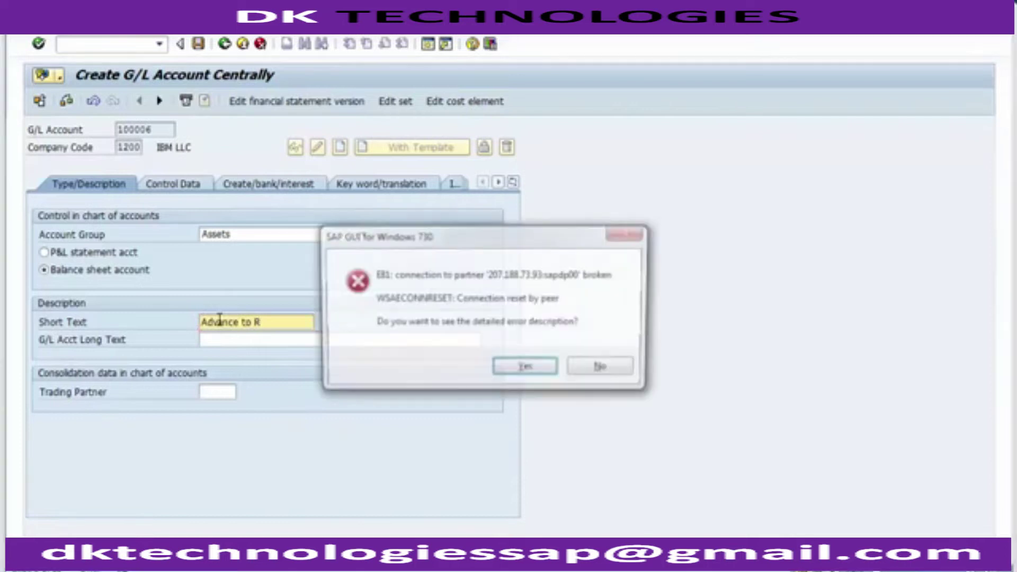
pyautogui.click(588, 370)
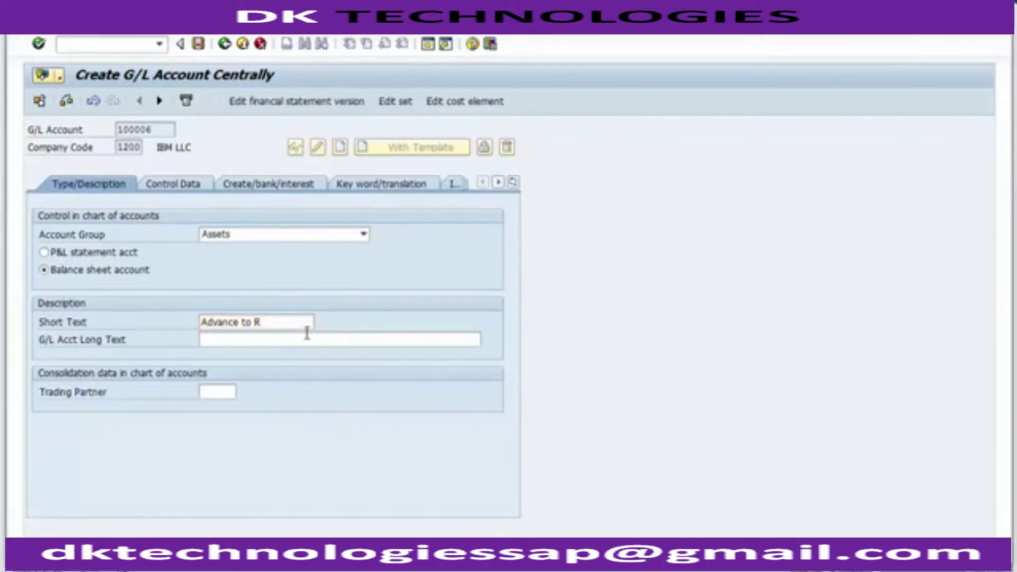
pyautogui.write('ev. Vene')
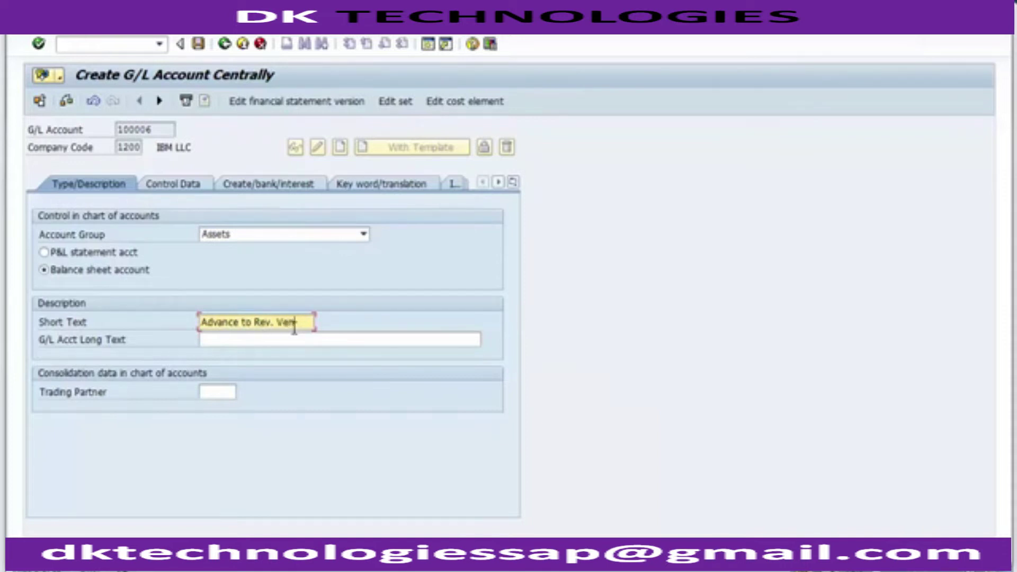
pyautogui.press('Left')
pyautogui.press('Left')
pyautogui.press('Left')
pyautogui.press('Left')
pyautogui.press('Left')
pyautogui.press('Left')
pyautogui.press('Left')
pyautogui.press('Left')
pyautogui.press('Left')
pyautogui.press('Left')
pyautogui.press('Left')
pyautogui.press('Left')
pyautogui.press('Left')
pyautogui.press('BackSpace')
pyautogui.press('BackSpace')
pyautogui.press('BackSpace')
pyautogui.press('BackSpace')
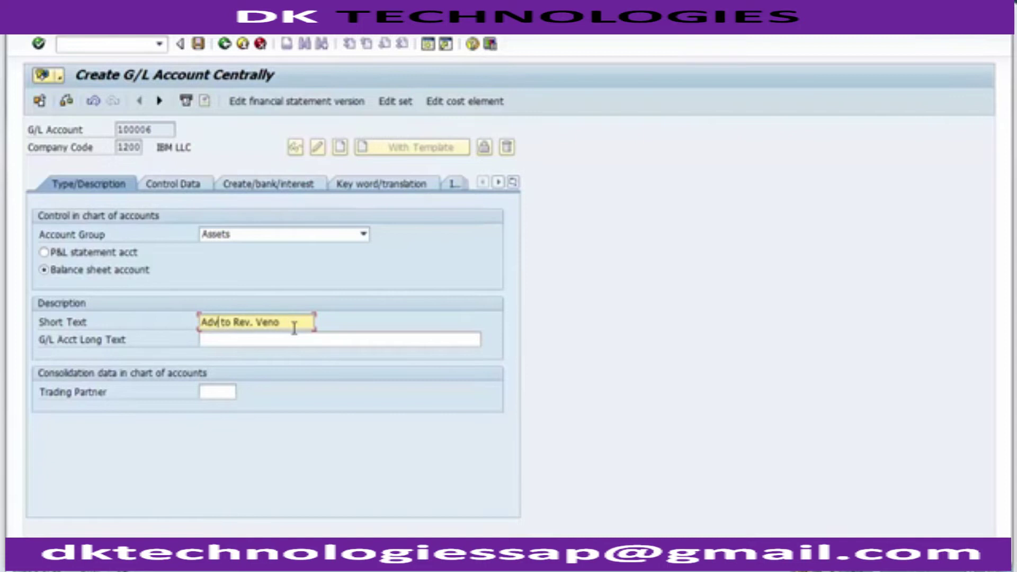
pyautogui.write('.')
pyautogui.click(312, 324)
pyautogui.write('ors')
# Enter "Advance to Revenue Vendors Account" as the G/L account long text
pyautogui.click(302, 339)
pyautogui.write('Advance ')
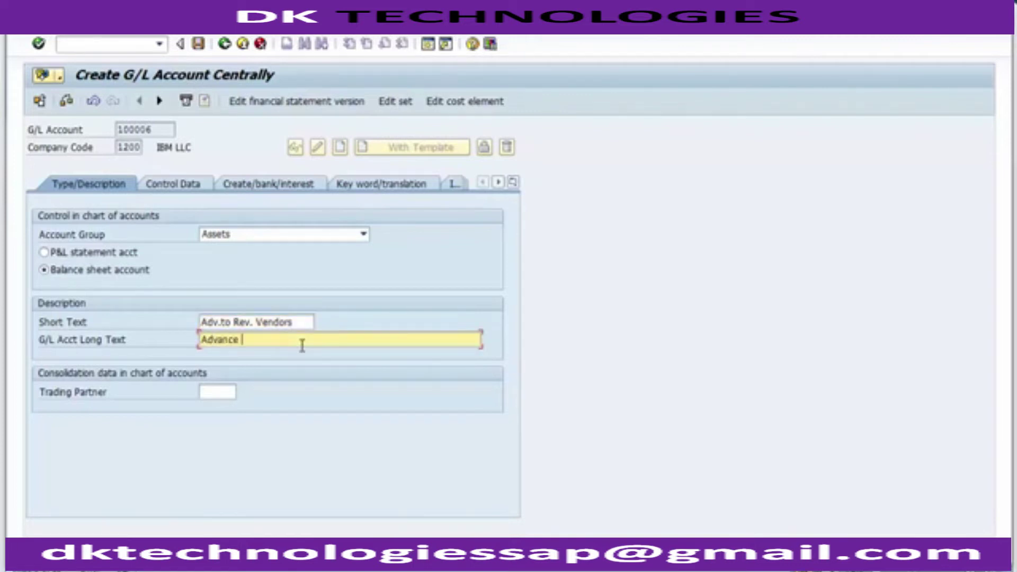
pyautogui.write('to Revenu')
pyautogui.write('e ')
pyautogui.write('Vendo')
pyautogui.write('rs A')
pyautogui.write('s')
pyautogui.press('BackSpace')
pyautogui.write('dors Accounts')
pyautogui.press('BackSpace')
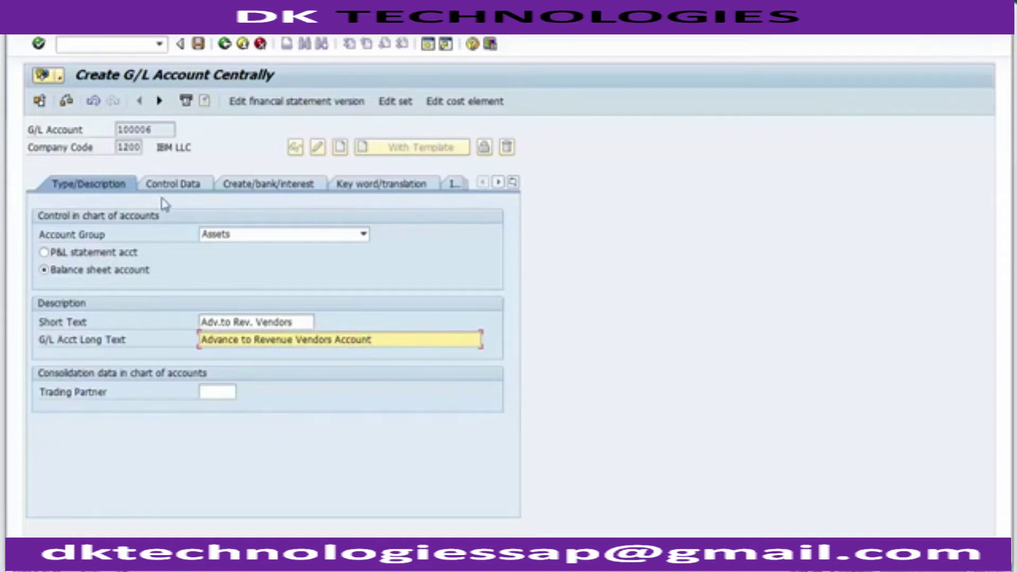
# In the account's control data, set the tax category to * and allow posting without tax
pyautogui.click(175, 187)
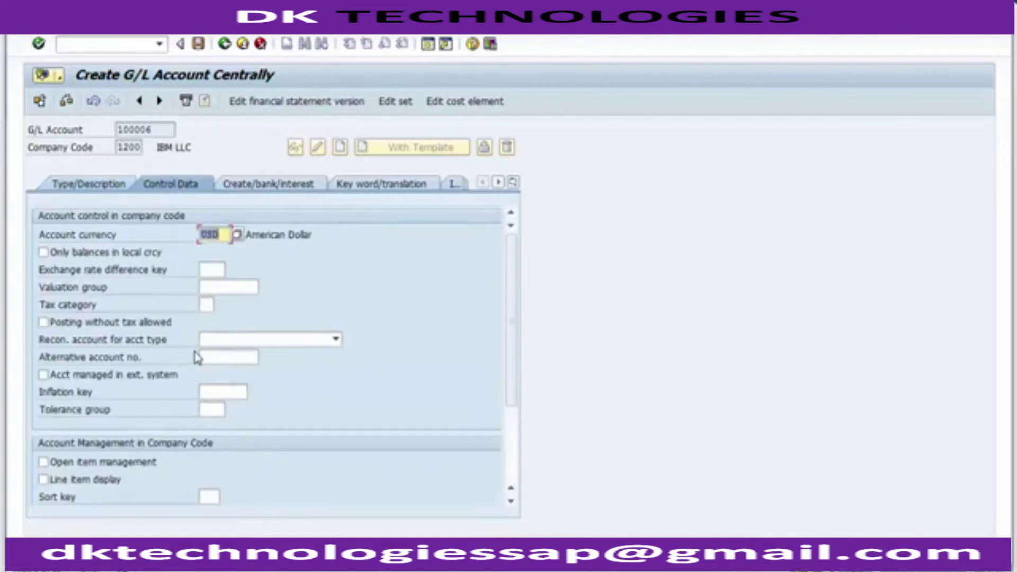
pyautogui.click(204, 304)
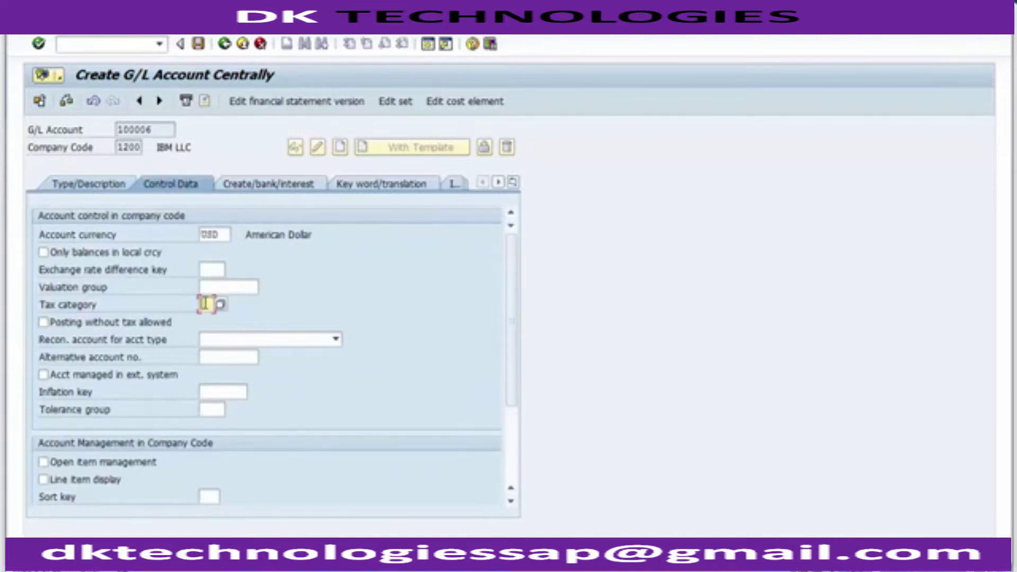
pyautogui.write('*')
pyautogui.click(70, 323)
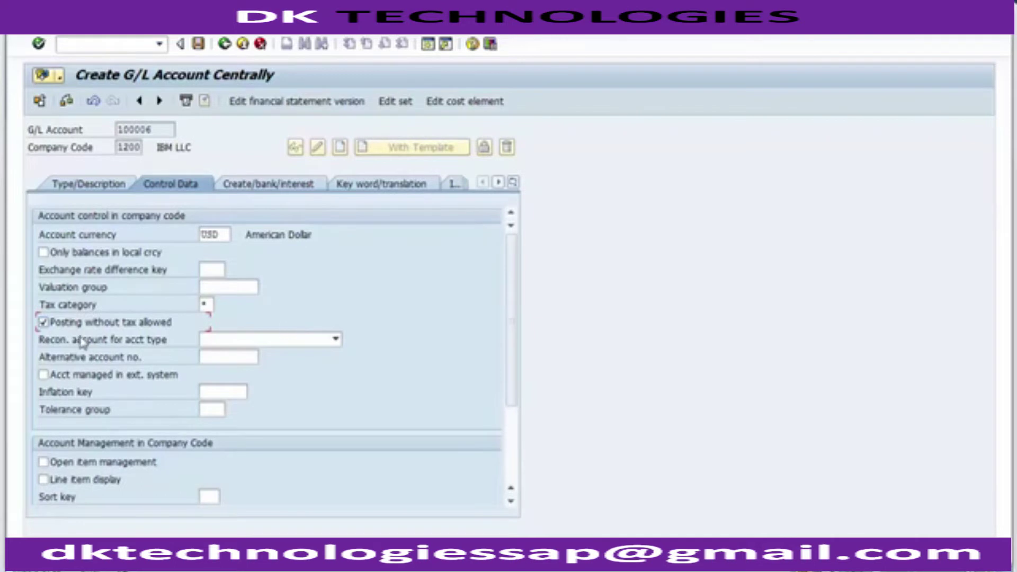
# Make the account a reconciliation account for Vendors and enable line item display
pyautogui.click(65, 344)
pyautogui.click(205, 341)
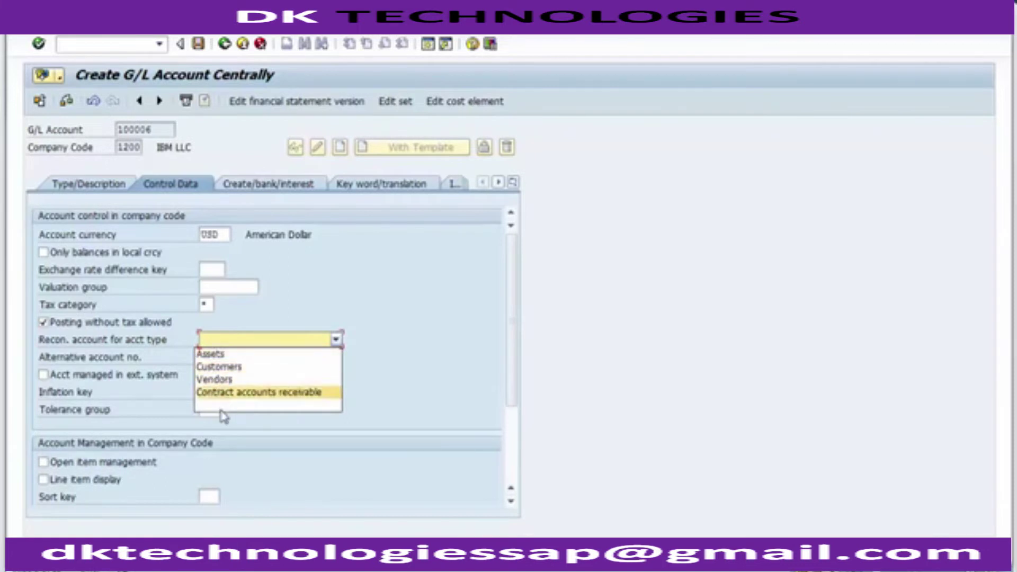
pyautogui.click(225, 380)
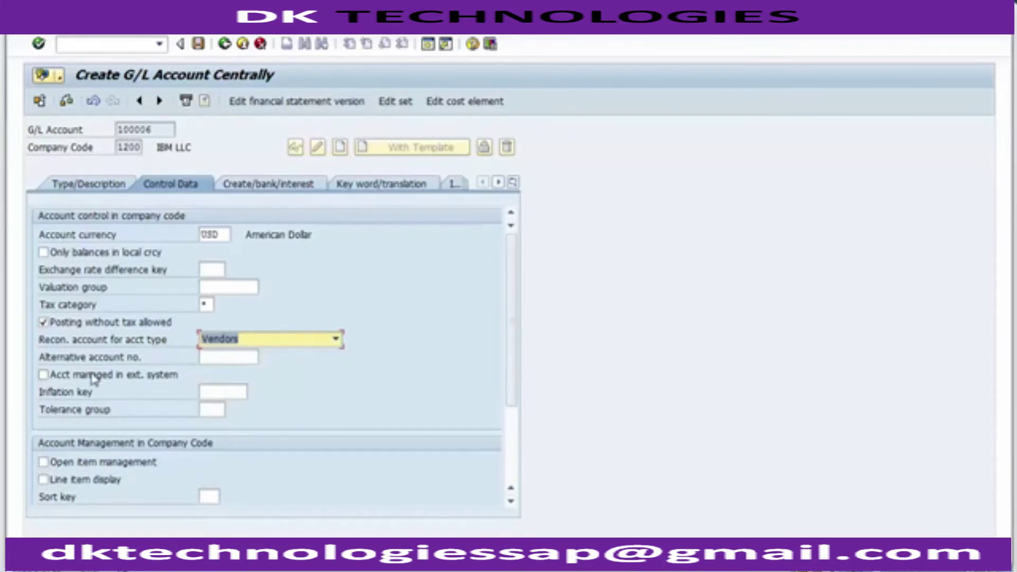
pyautogui.click(68, 481)
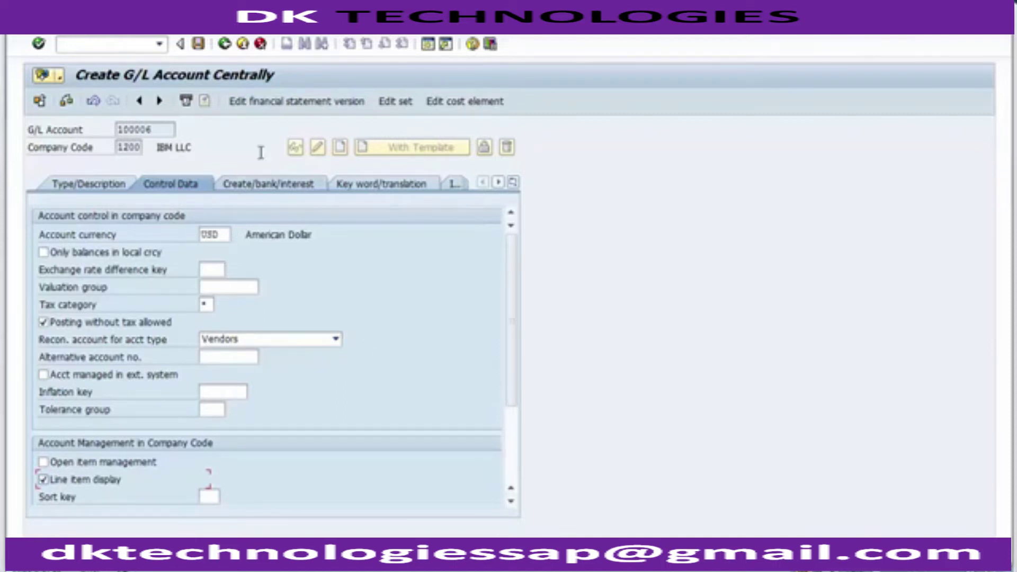
# Assign field status group G067, Reconciliation accounts, in the document creation settings
pyautogui.click(266, 189)
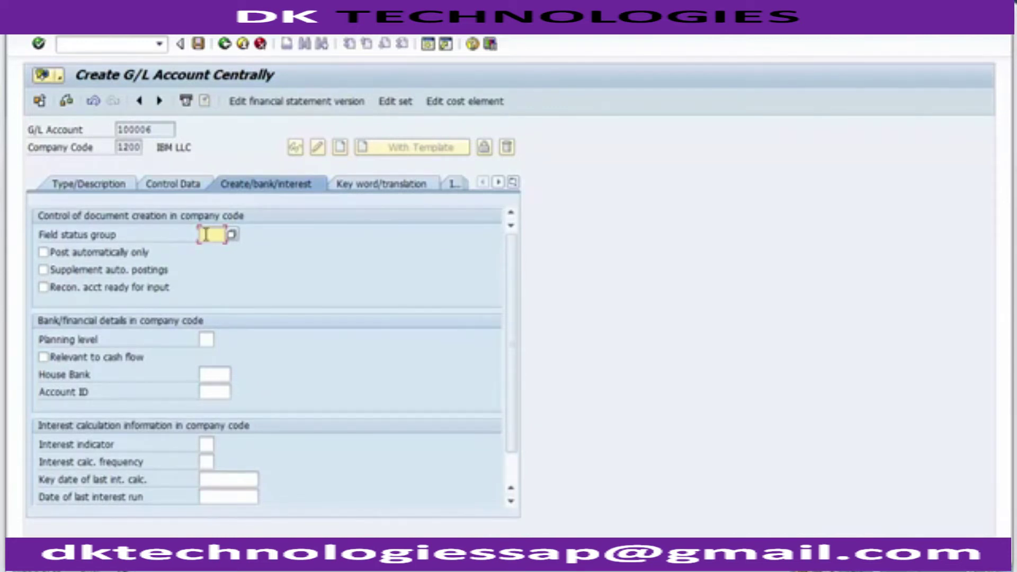
pyautogui.press('F4')
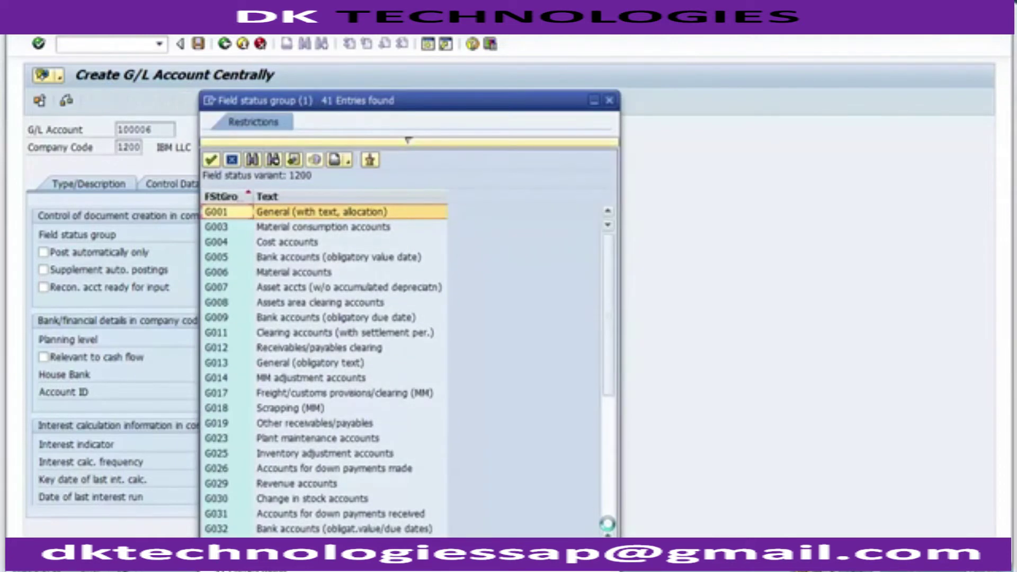
pyautogui.scroll(-6, 324, 447)
pyautogui.click(219, 470)
pyautogui.click(323, 469)
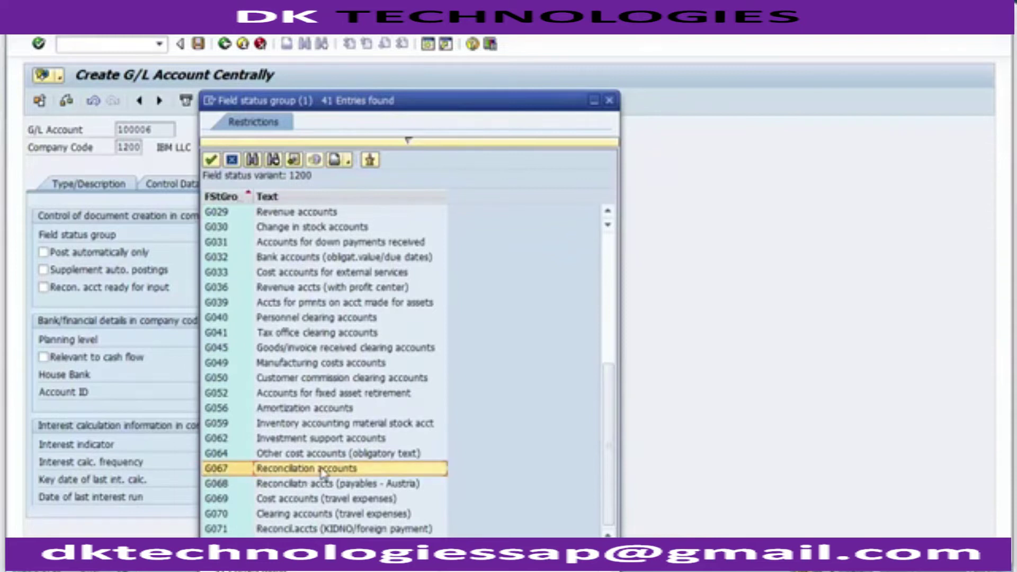
pyautogui.click(217, 471)
pyautogui.doubleClick(275, 469)
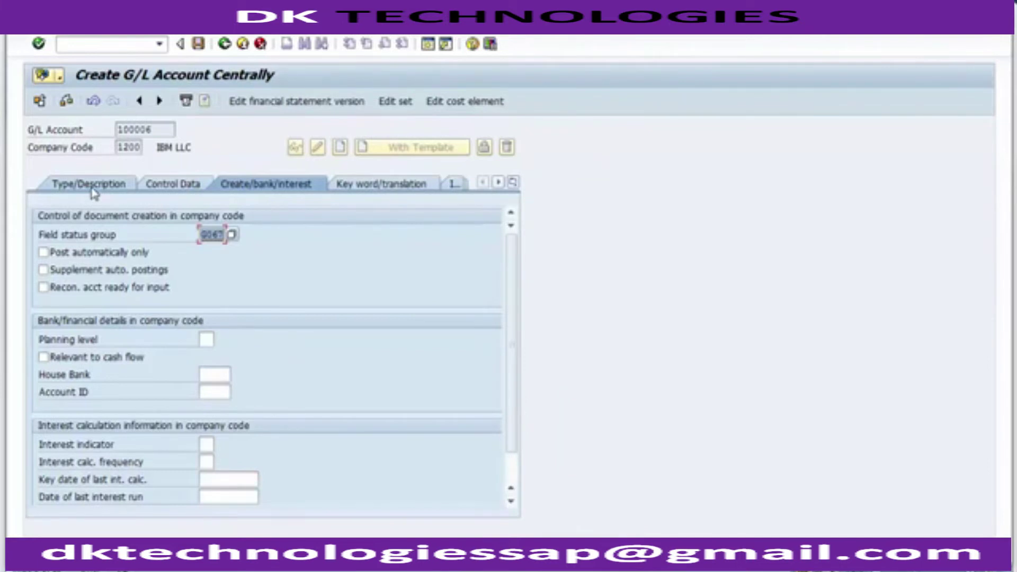
# Save G/L account 100006, accepting the sort indicator warning
pyautogui.click(200, 50)
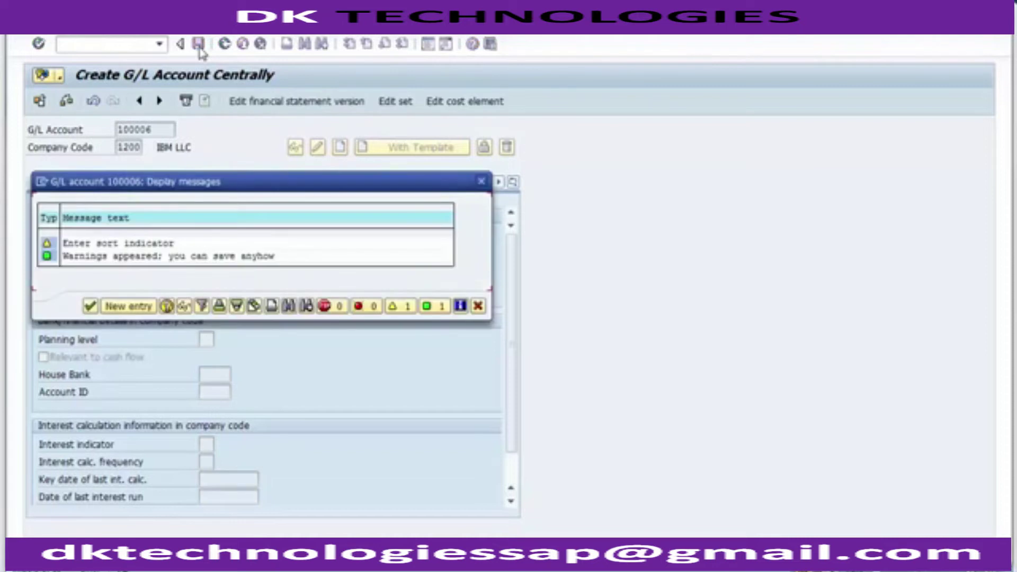
pyautogui.click(90, 307)
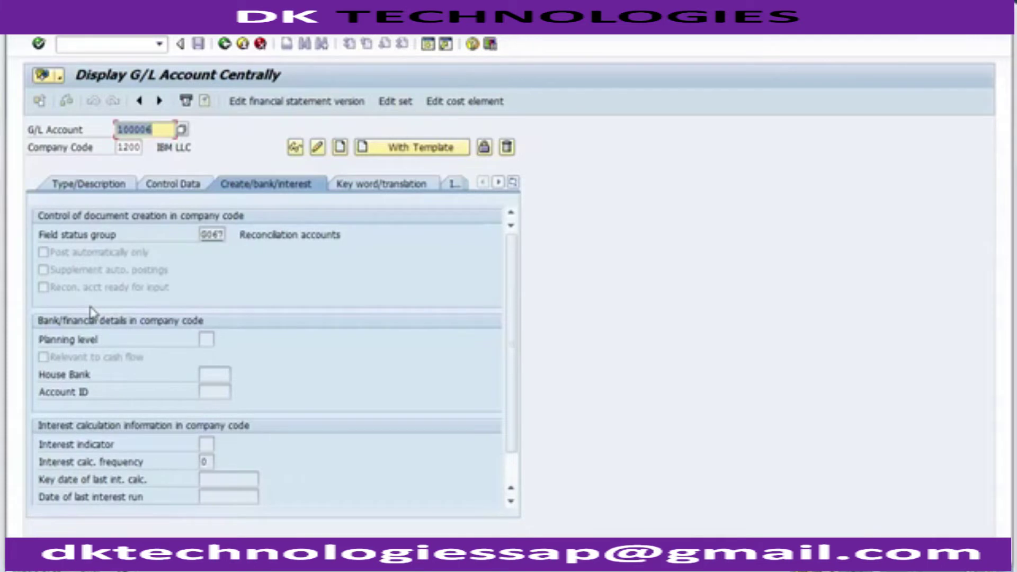
# Enter G/L account 100007 in company code 1200 and start creating it with a template
pyautogui.press('Left')
pyautogui.press('Delete')
pyautogui.write('7')
pyautogui.moveTo(153, 129); pyautogui.dragTo(116, 130)
pyautogui.hotkey('ctrl', 'c')
pyautogui.click(117, 131)
pyautogui.click(406, 148)
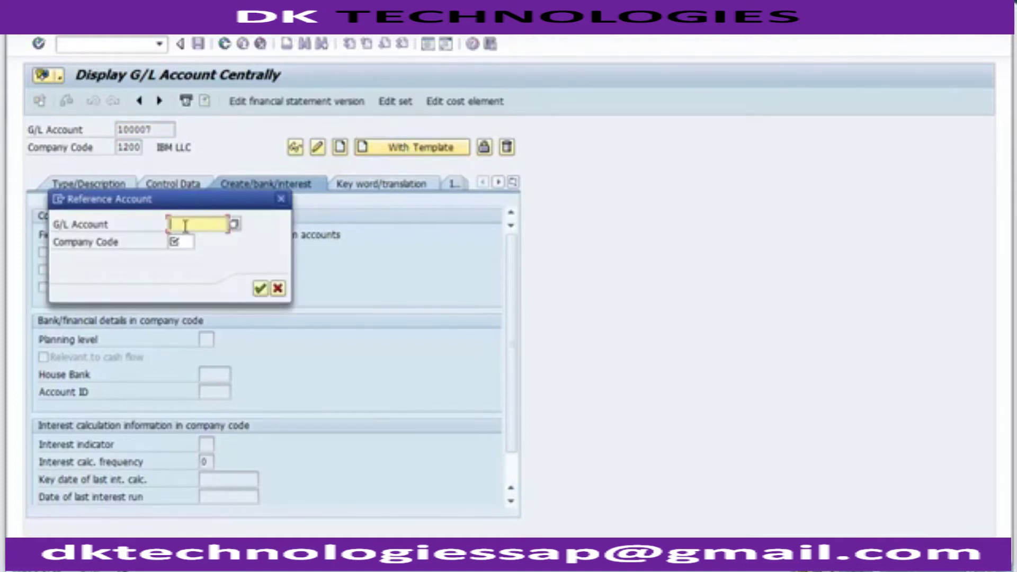
# Use G/L account 100006 in company code 1200 as the reference account for the new account
pyautogui.hotkey('ctrl', 'v')
pyautogui.press('BackSpace')
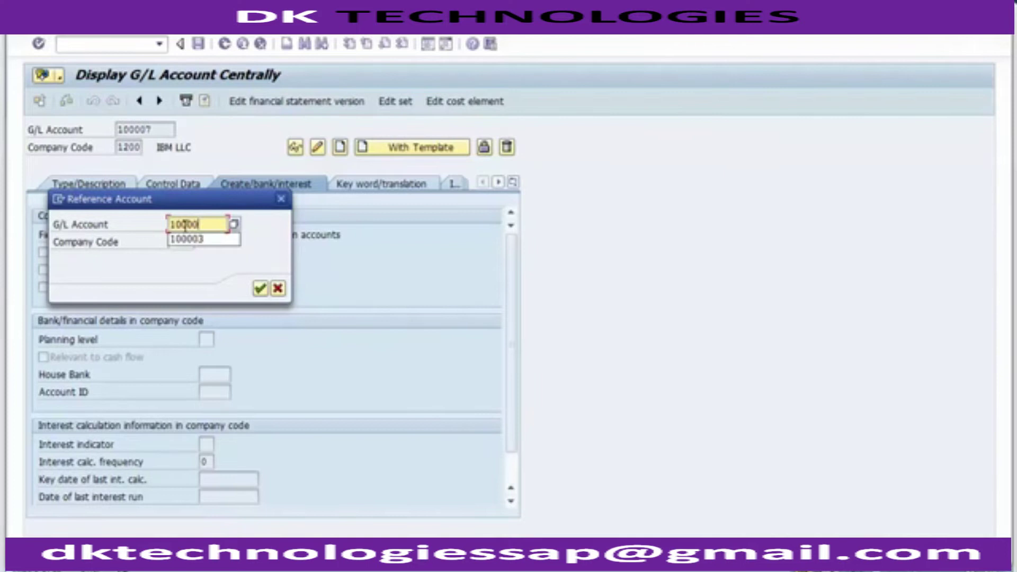
pyautogui.write('6')
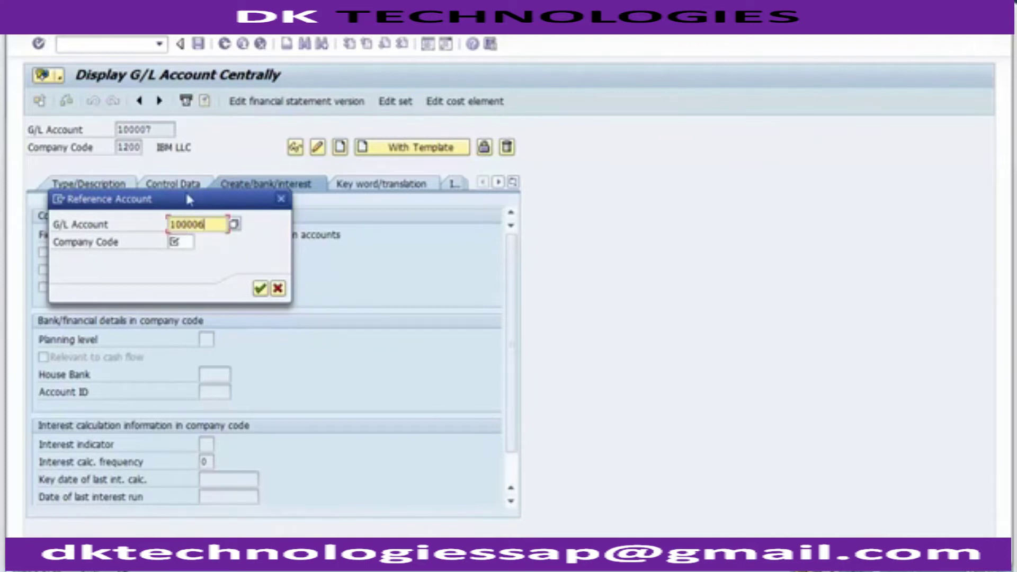
pyautogui.moveTo(164, 200); pyautogui.dragTo(418, 291)
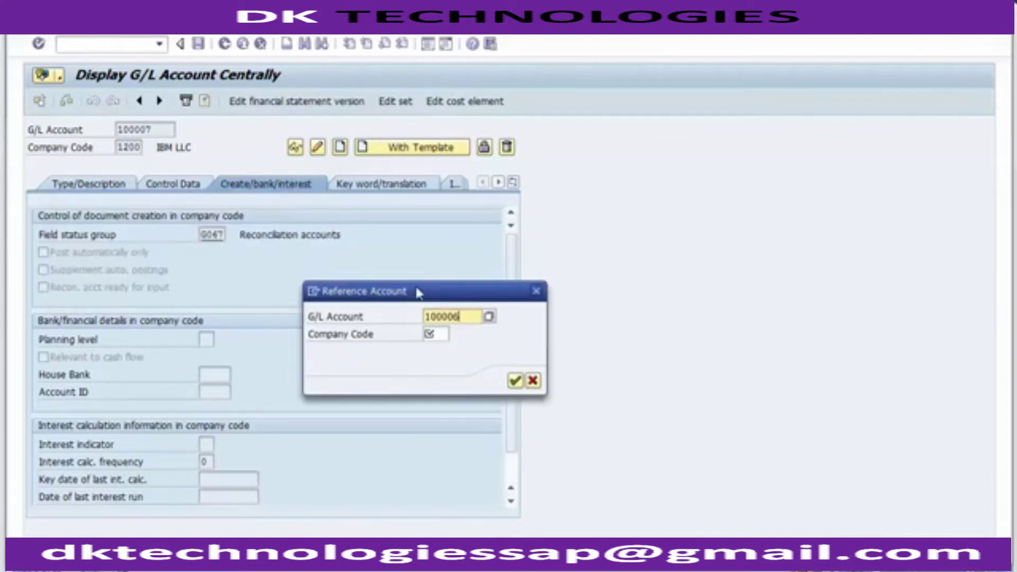
pyautogui.click(434, 335)
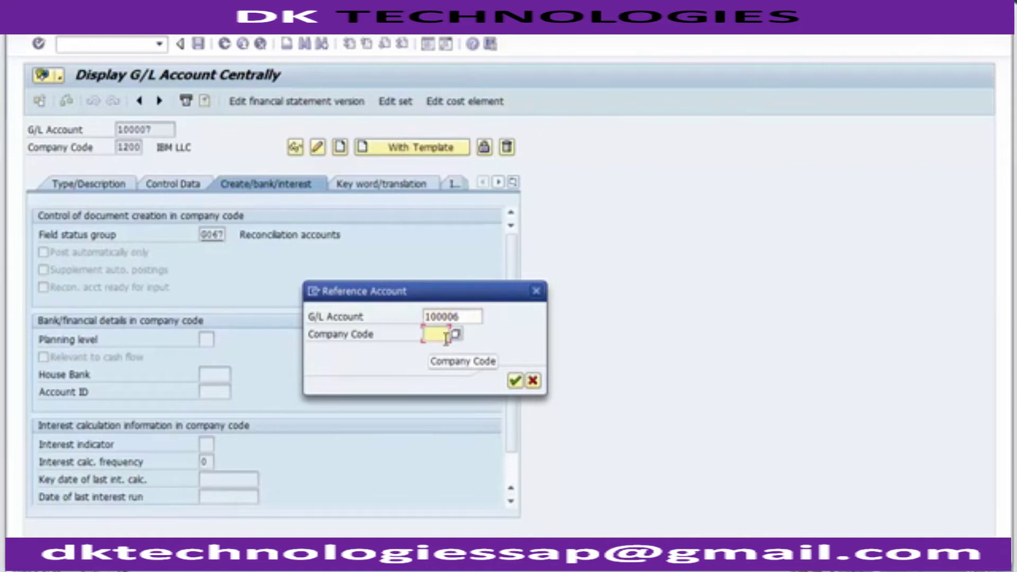
pyautogui.write('1200')
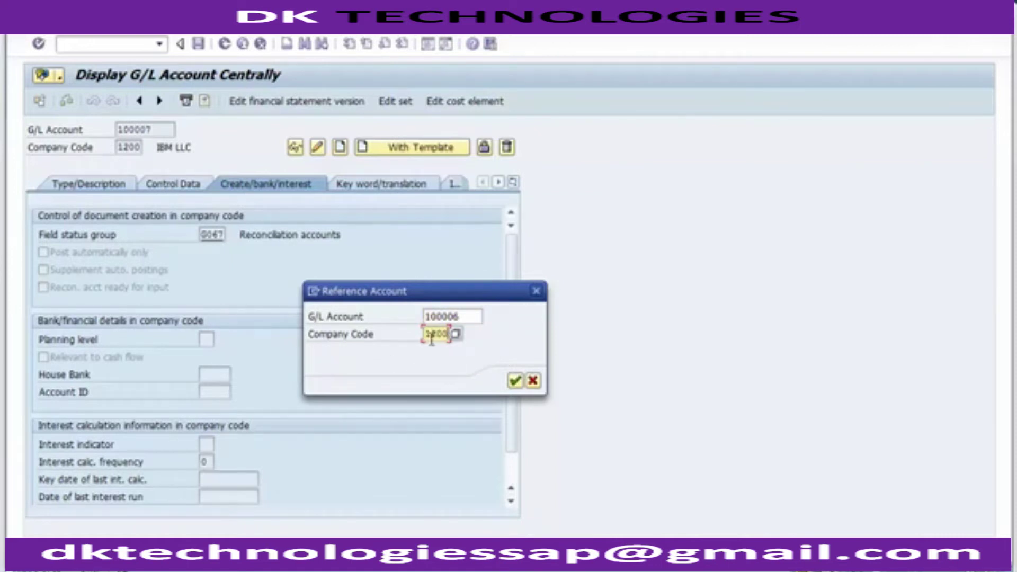
pyautogui.press('Return')
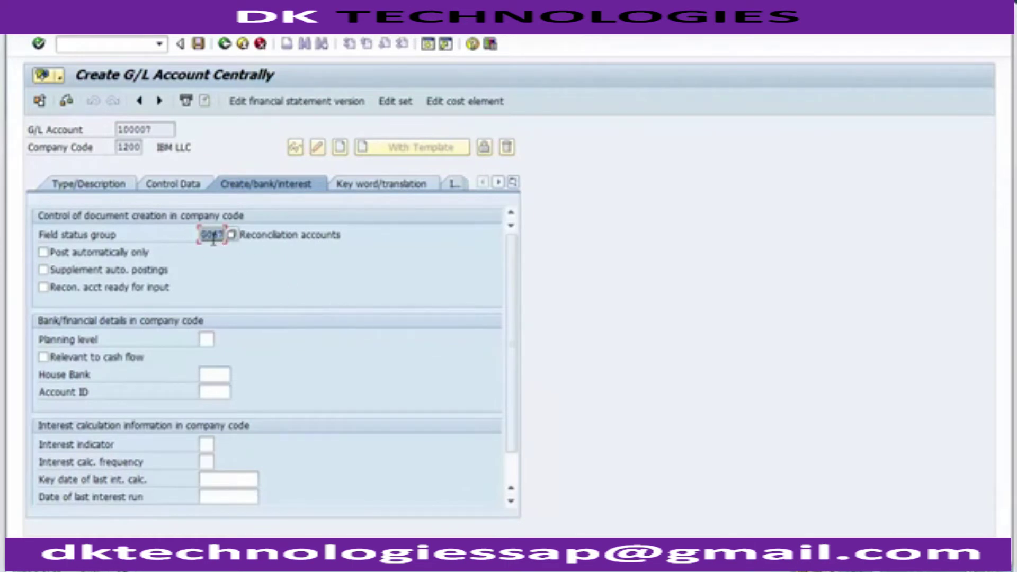
# Change the short text in the new account's description to "Adv.to Cap. Vendors"
pyautogui.click(91, 188)
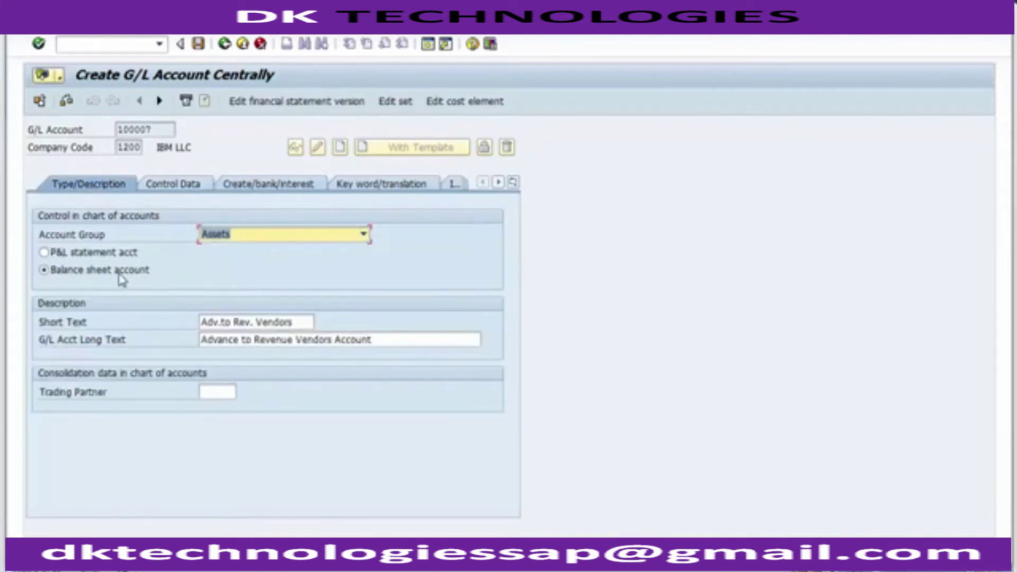
pyautogui.click(306, 323)
pyautogui.press('BackSpace')
pyautogui.press('BackSpace')
pyautogui.press('BackSpace')
pyautogui.press('BackSpace')
pyautogui.press('BackSpace')
pyautogui.press('BackSpace')
pyautogui.press('BackSpace')
pyautogui.press('BackSpace')
pyautogui.press('BackSpace')
pyautogui.press('BackSpace')
pyautogui.press('BackSpace')
pyautogui.press('BackSpace')
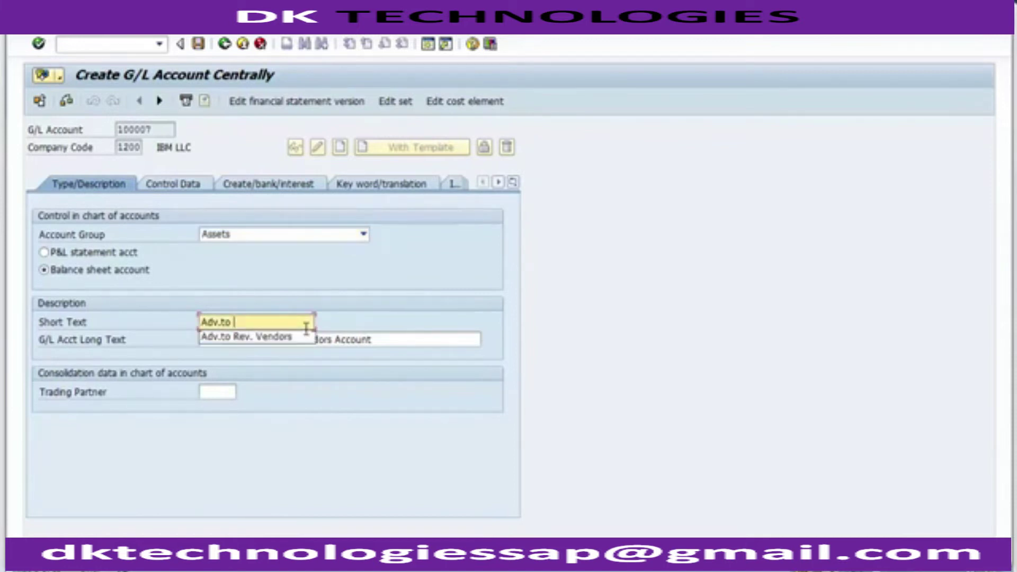
pyautogui.write('Cap')
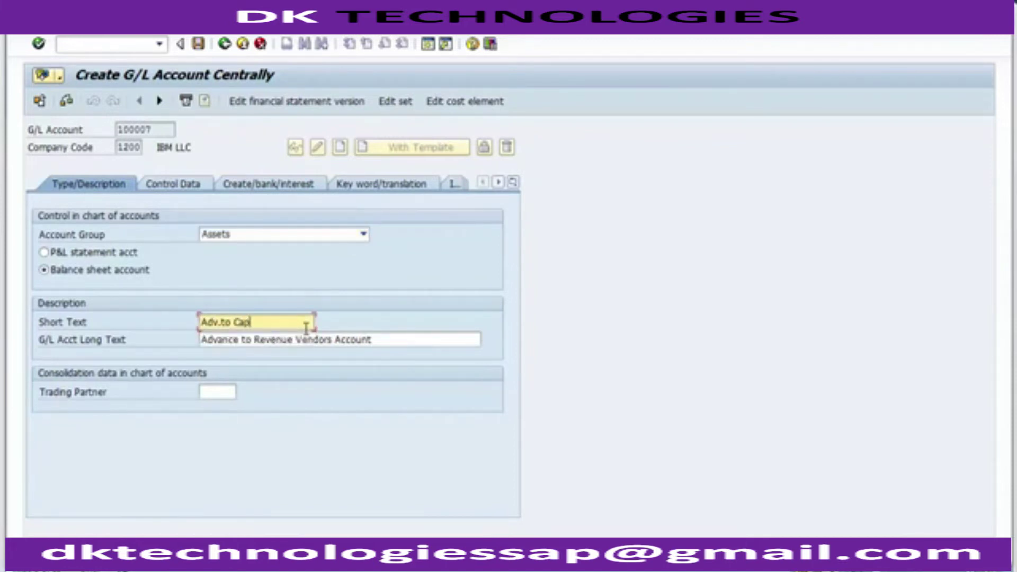
pyautogui.write('. Vendors')
# Change the G/L account long text to "Advance to Capital Vendors Account"
pyautogui.click(256, 340)
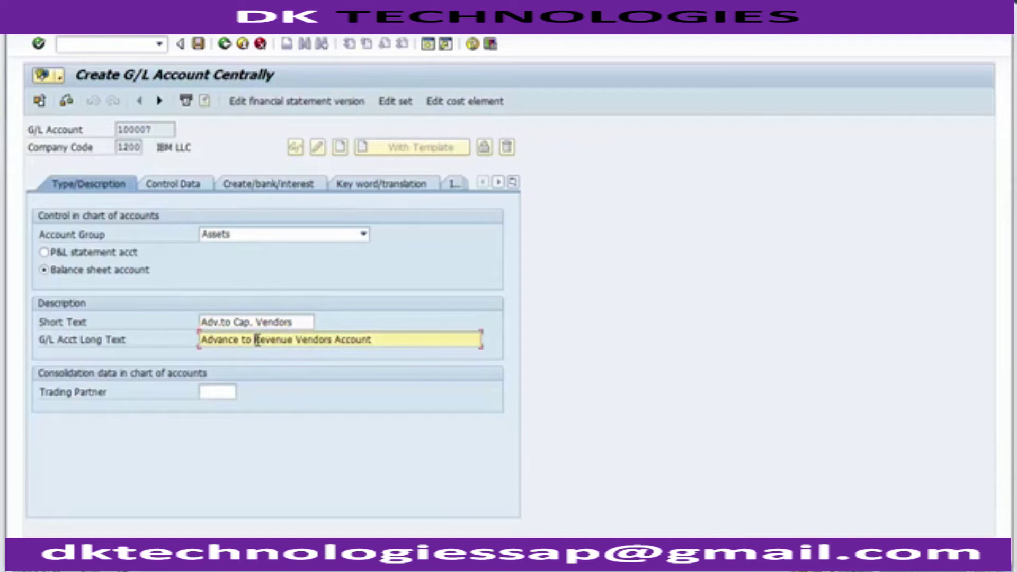
pyautogui.write('Capital')
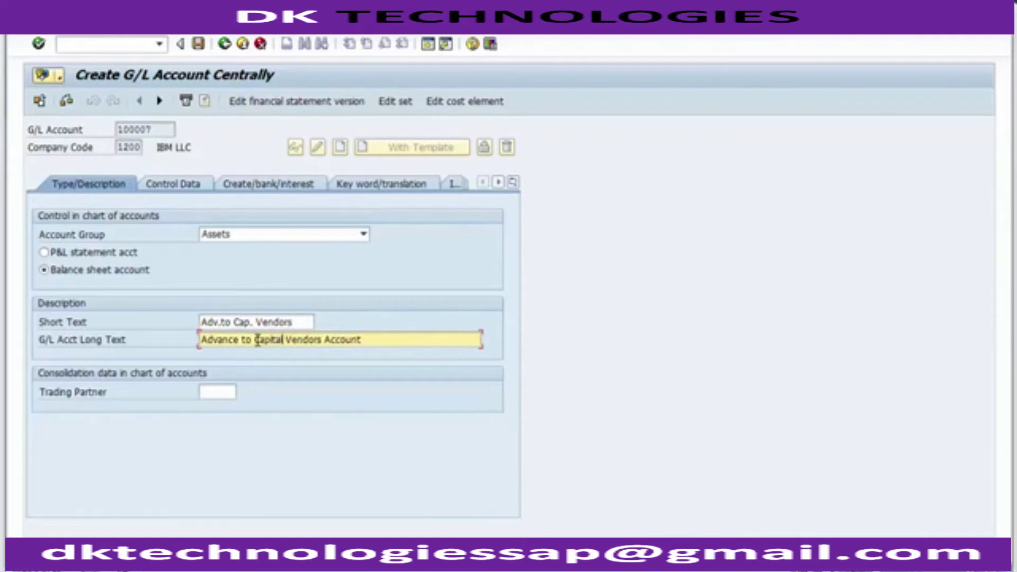
pyautogui.press('Right')
pyautogui.press('Right')
pyautogui.press('Right')
pyautogui.press('Right')
pyautogui.press('Right')
pyautogui.press('Right')
pyautogui.press('Right')
pyautogui.press('Right')
pyautogui.press('Right')
pyautogui.press('Right')
pyautogui.press('Right')
pyautogui.press('Right')
pyautogui.press('Right')
pyautogui.press('Right')
pyautogui.press('Right')
pyautogui.press('Right')
pyautogui.press('Right')
pyautogui.press('Right')
pyautogui.press('Right')
pyautogui.press('Right')
# Review the copied control and document creation data, and save G/L account 100007 despite the sort indicator warning
pyautogui.click(184, 186)
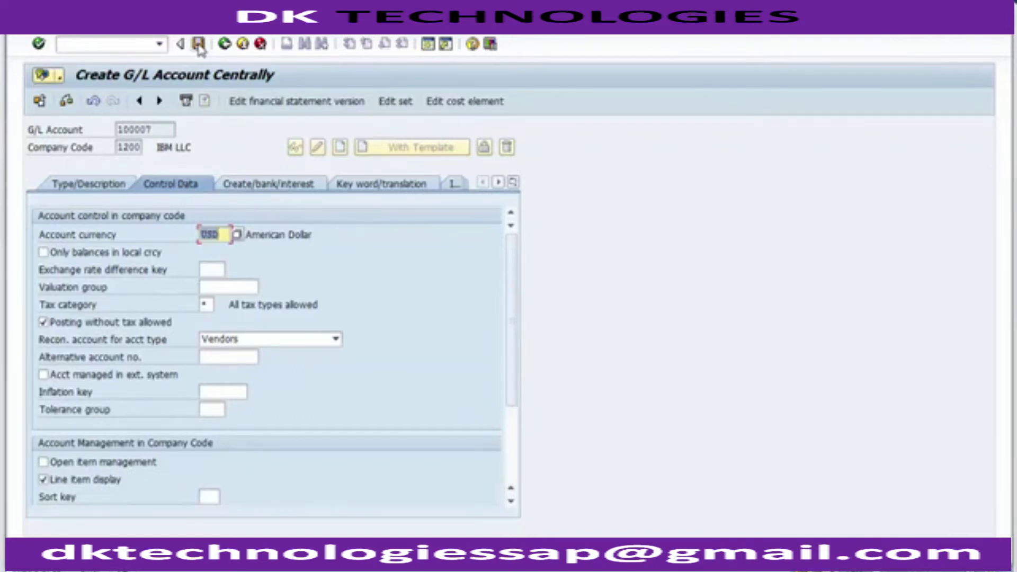
pyautogui.click(270, 191)
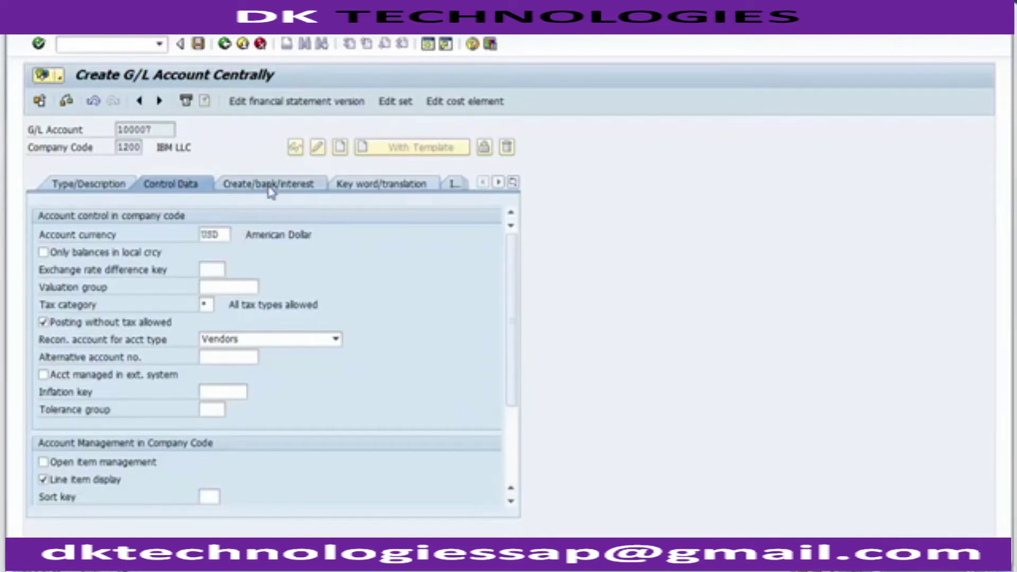
pyautogui.click(197, 44)
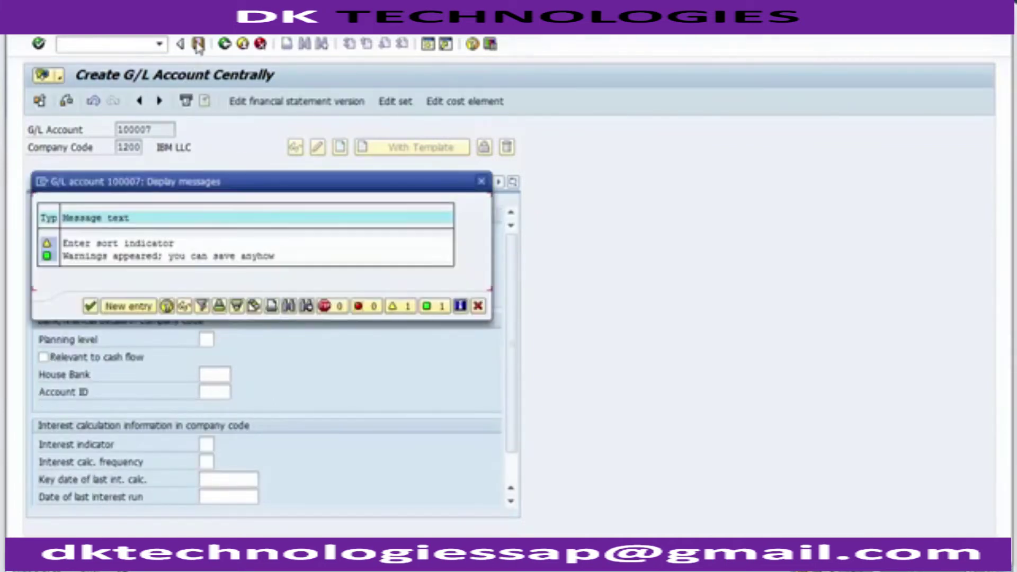
pyautogui.click(92, 306)
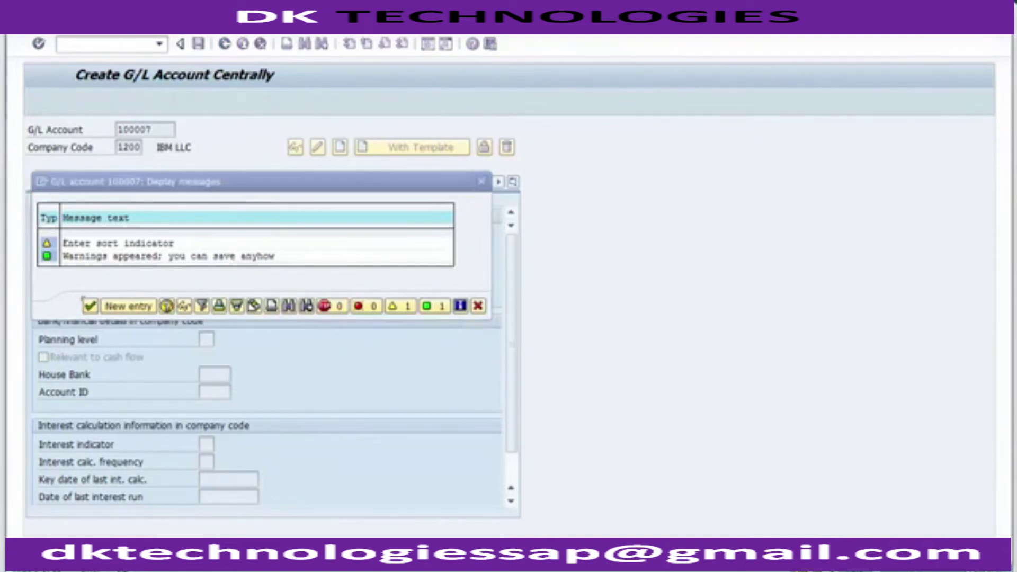
# Switch to the PowerPoint slides and review the two G/L accounts to create and the menu path for the vendor down payment reconciliation account
pyautogui.moveTo(304, 568)
pyautogui.click(317, 487)
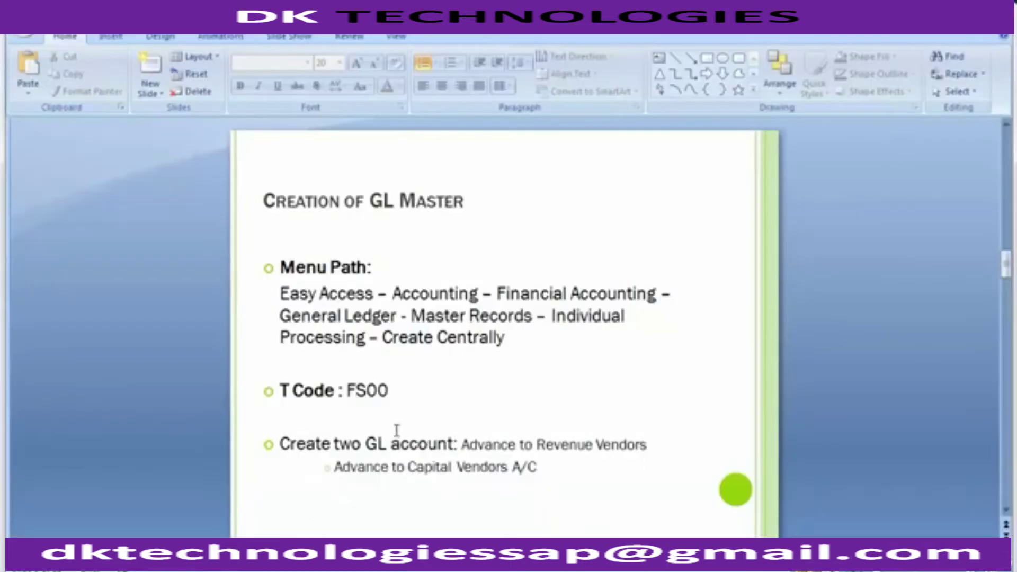
pyautogui.click(464, 444)
pyautogui.moveTo(463, 445); pyautogui.dragTo(651, 447)
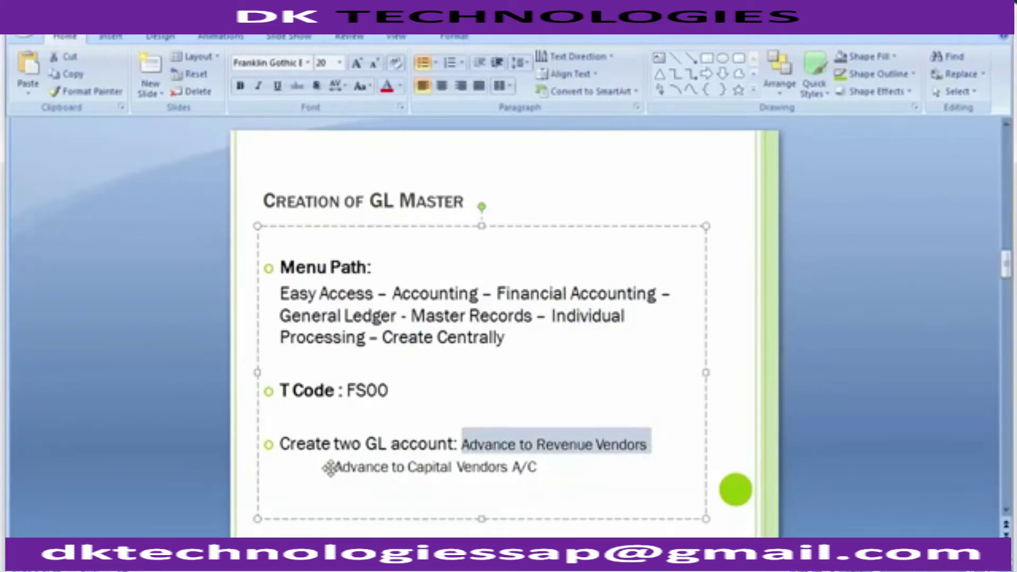
pyautogui.moveTo(335, 467); pyautogui.dragTo(555, 469)
pyautogui.click(133, 372)
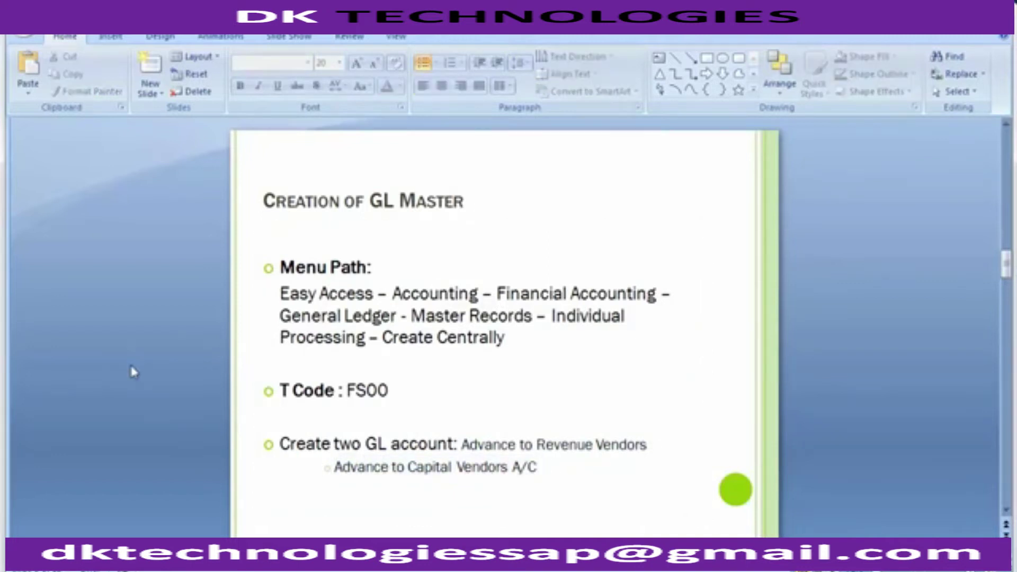
pyautogui.moveTo(256, 565)
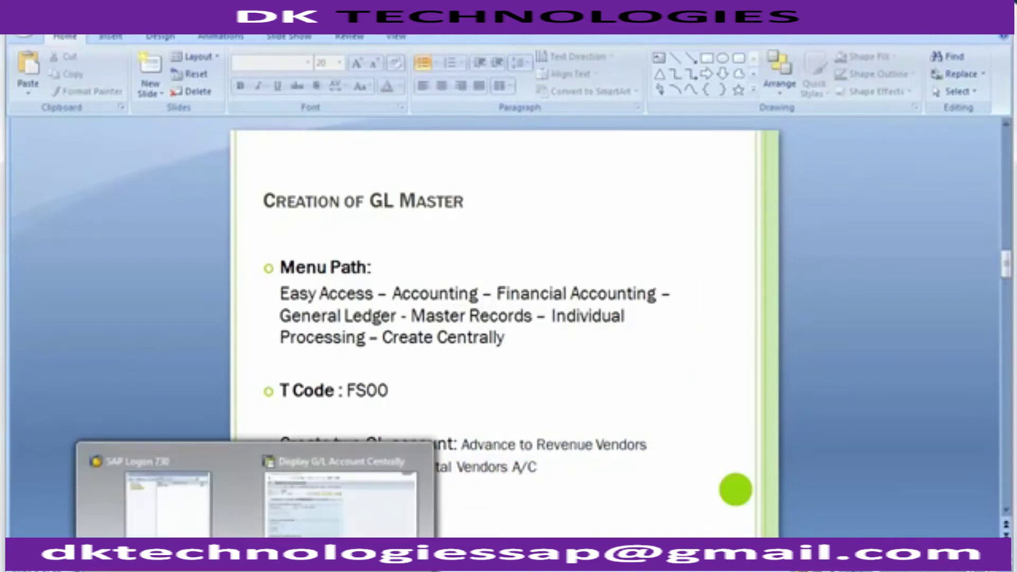
pyautogui.click(318, 518)
pyautogui.click(320, 562)
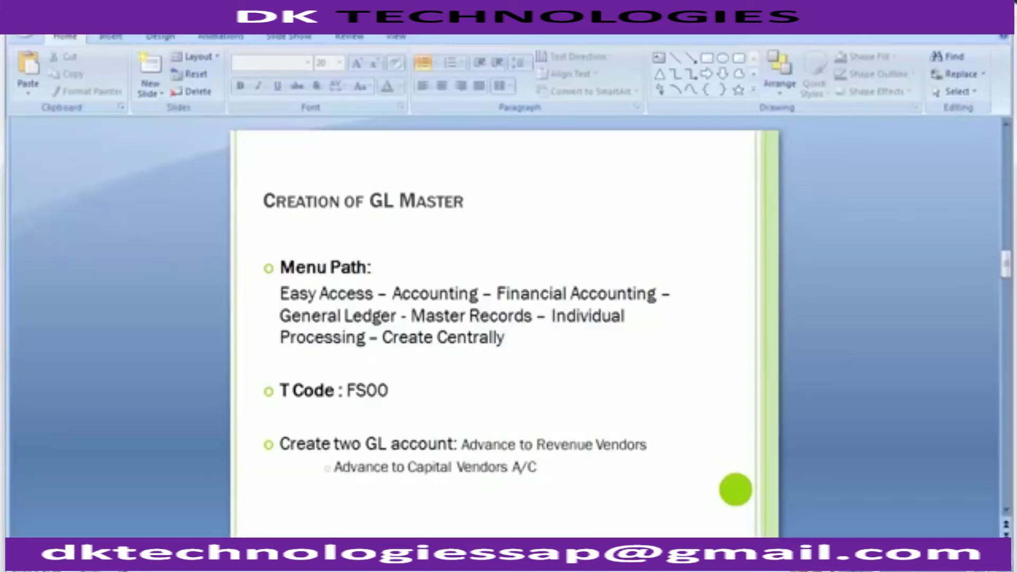
pyautogui.scroll(-1, 146, 277)
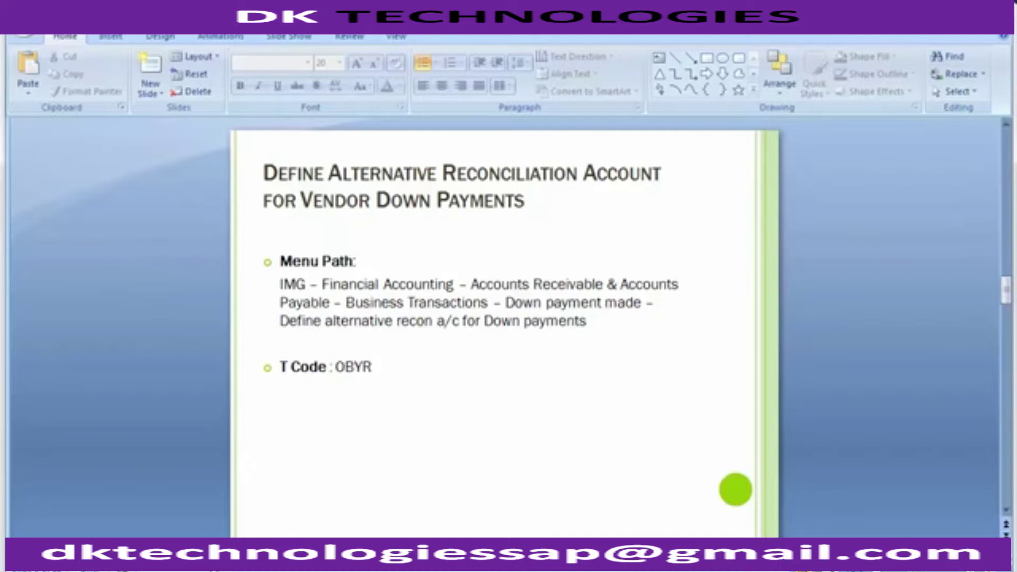
# Switch back to SAP and open the Customizing Implementation Guide through transaction /nspro
pyautogui.moveTo(284, 569)
pyautogui.click(313, 524)
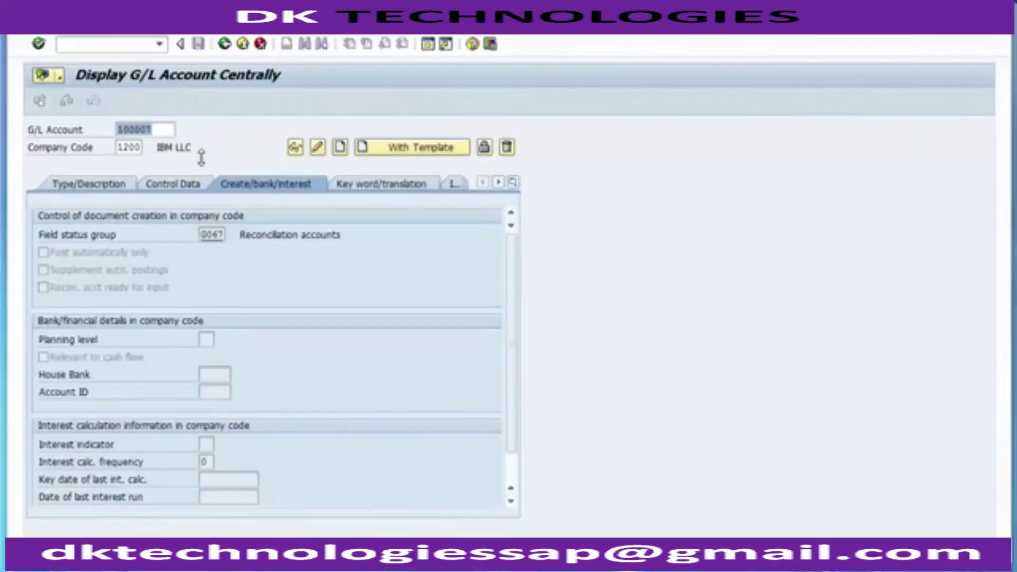
pyautogui.click(101, 44)
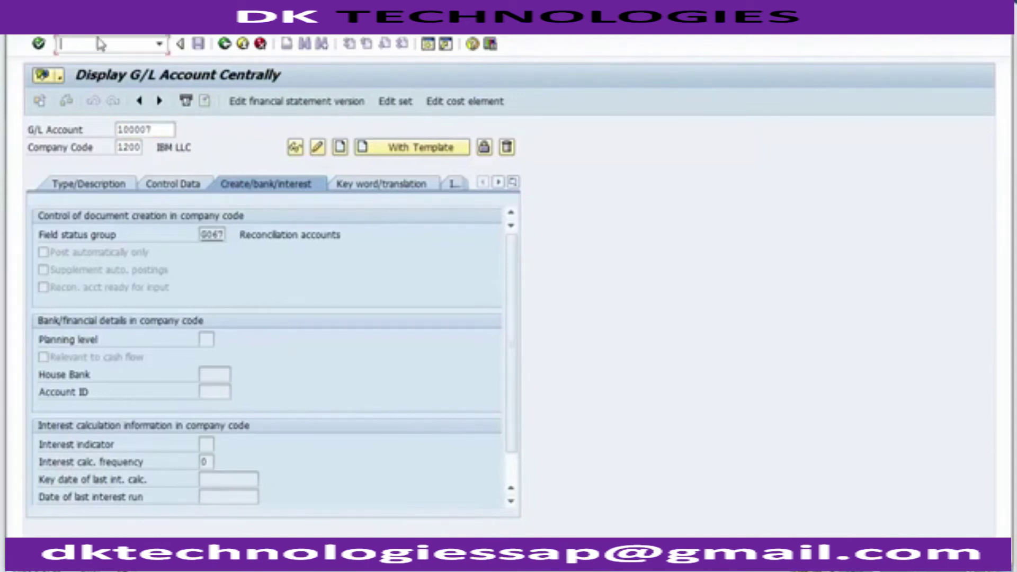
pyautogui.hotkey('alt', 'Tab')
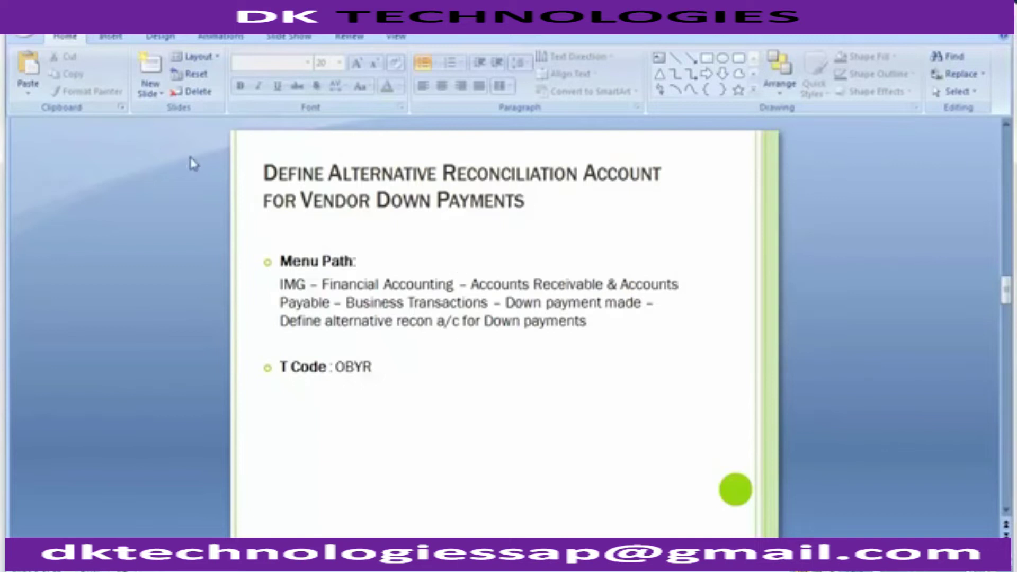
pyautogui.hotkey('alt', 'Tab')
pyautogui.click(78, 42)
pyautogui.write('/nspro')
pyautogui.press('Return')
pyautogui.click(99, 104)
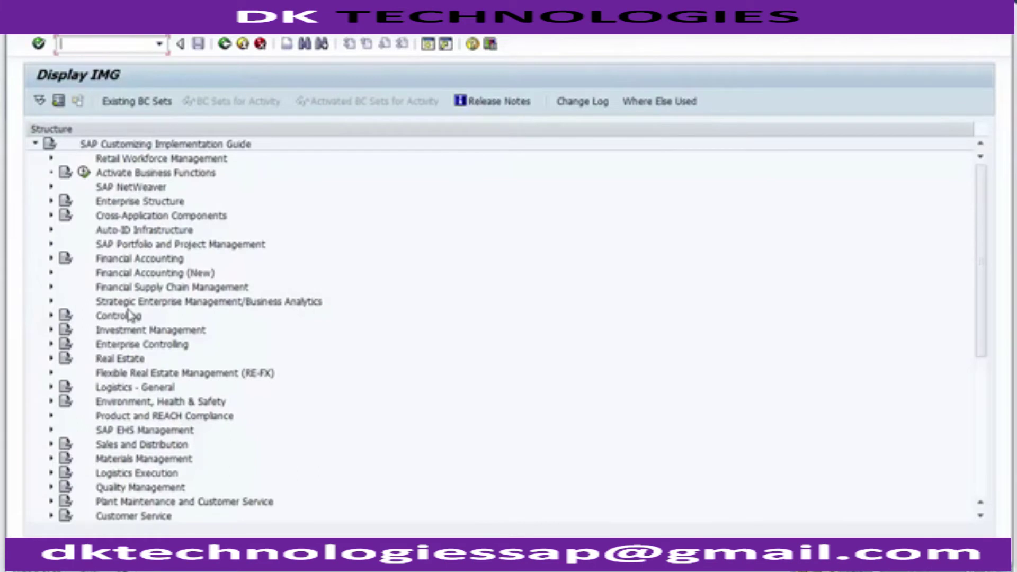
# Under Financial Accounting (New), Accounts Receivable and Accounts Payable, Business Transactions, Down Payment Made, execute Define Alternative Reconciliation Account for Down Payments
pyautogui.click(51, 273)
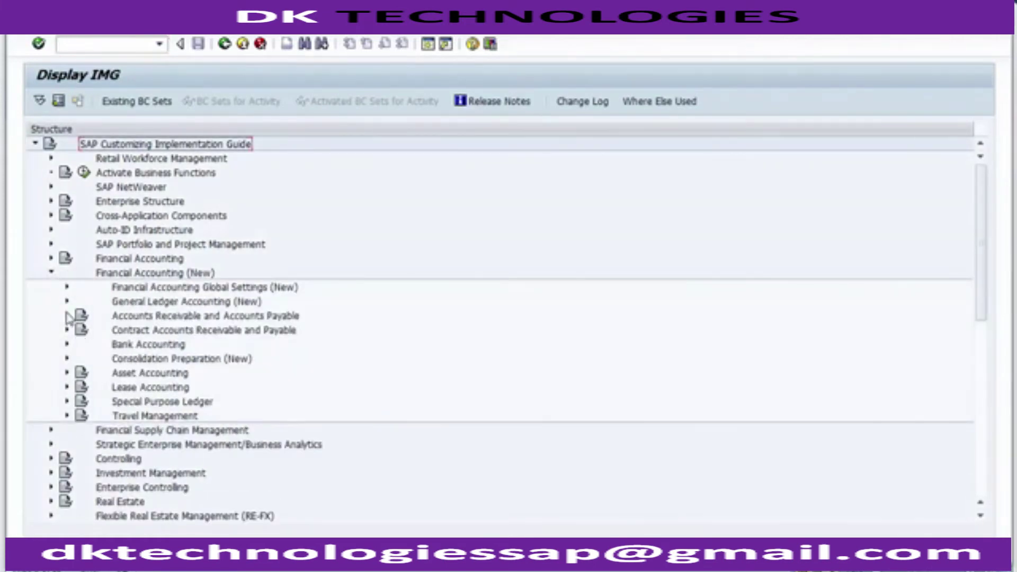
pyautogui.click(67, 316)
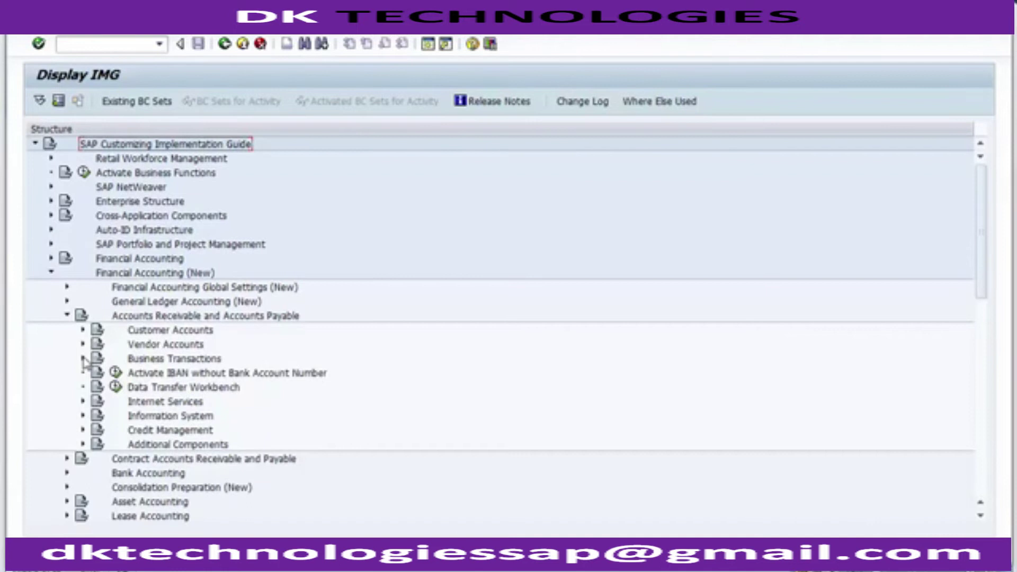
pyautogui.click(83, 359)
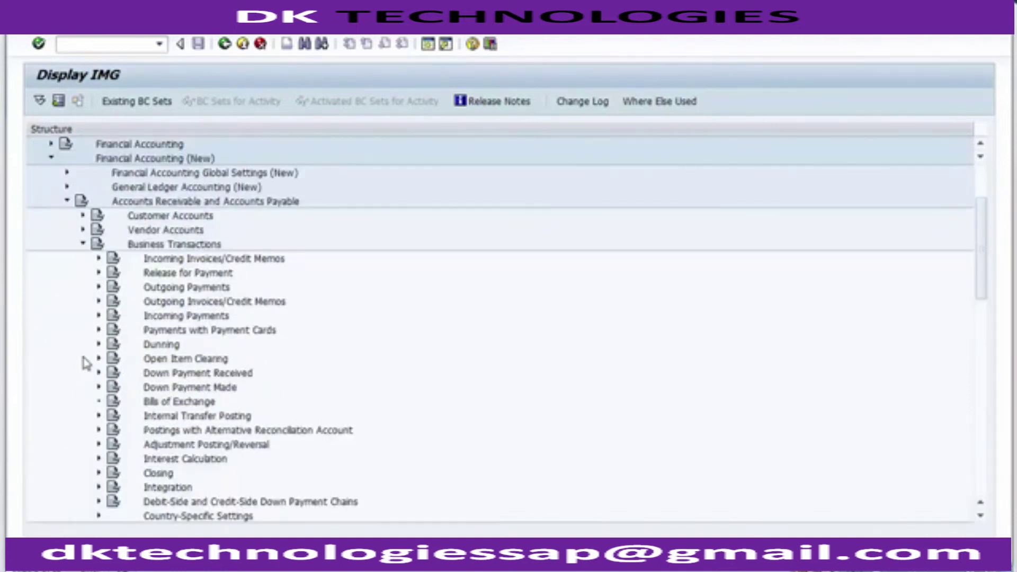
pyautogui.click(161, 388)
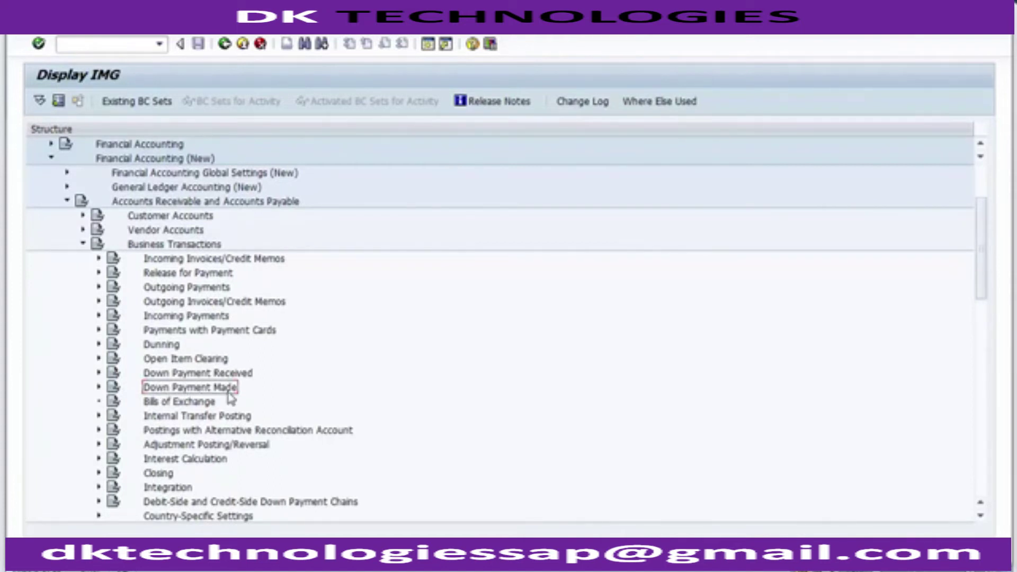
pyautogui.click(99, 388)
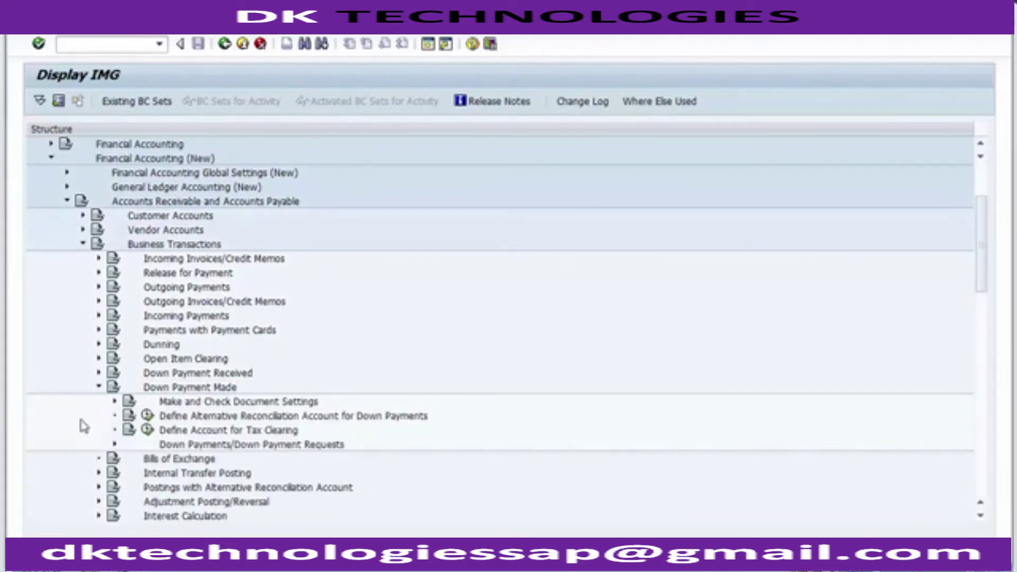
pyautogui.click(246, 418)
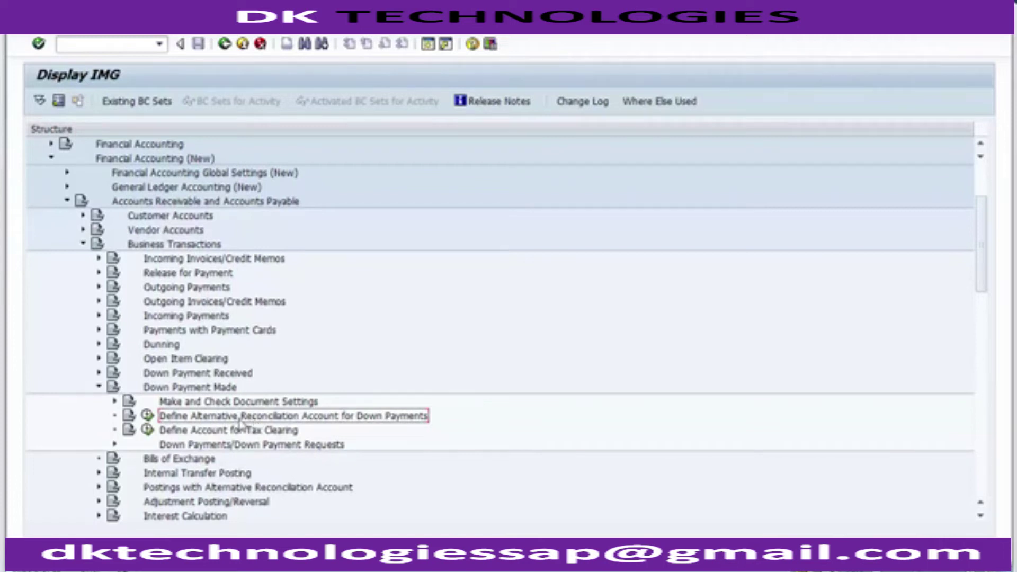
pyautogui.click(148, 416)
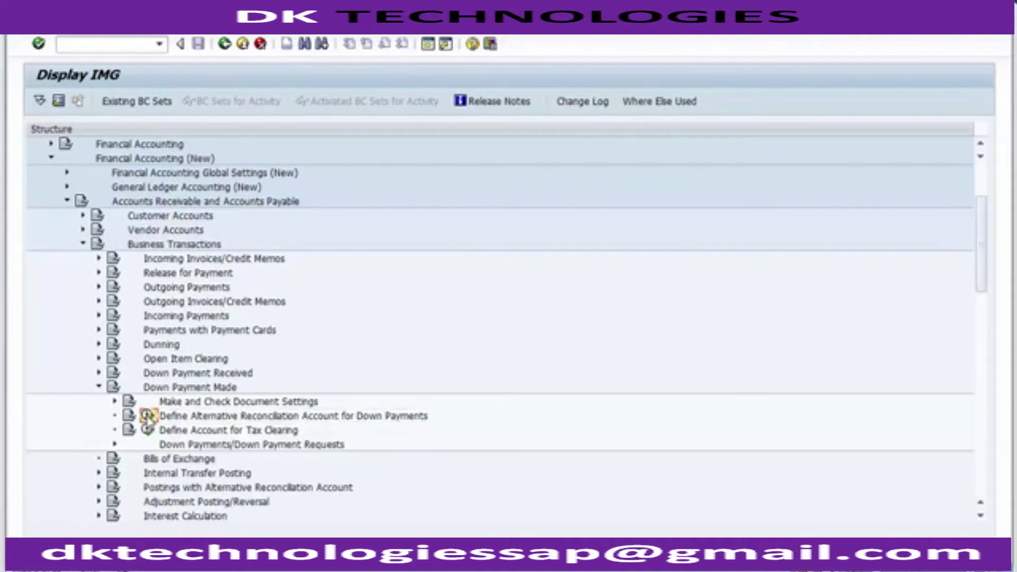